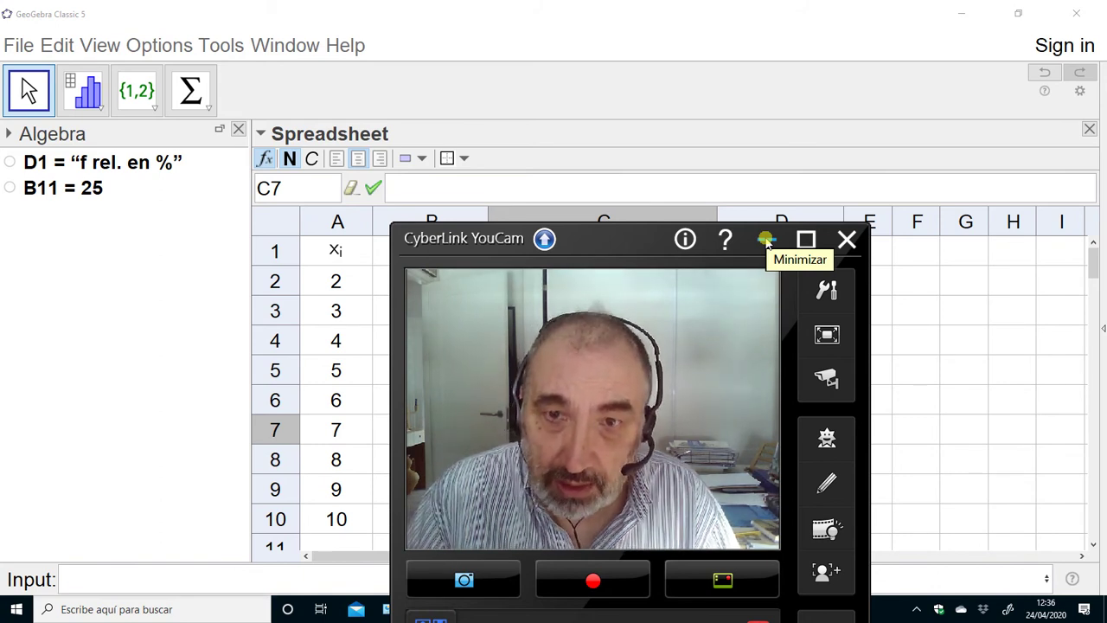
# Step: Minimize the webcam window and inspect the column headings and the last absolute frequency in the table
pyautogui.click(765, 240)
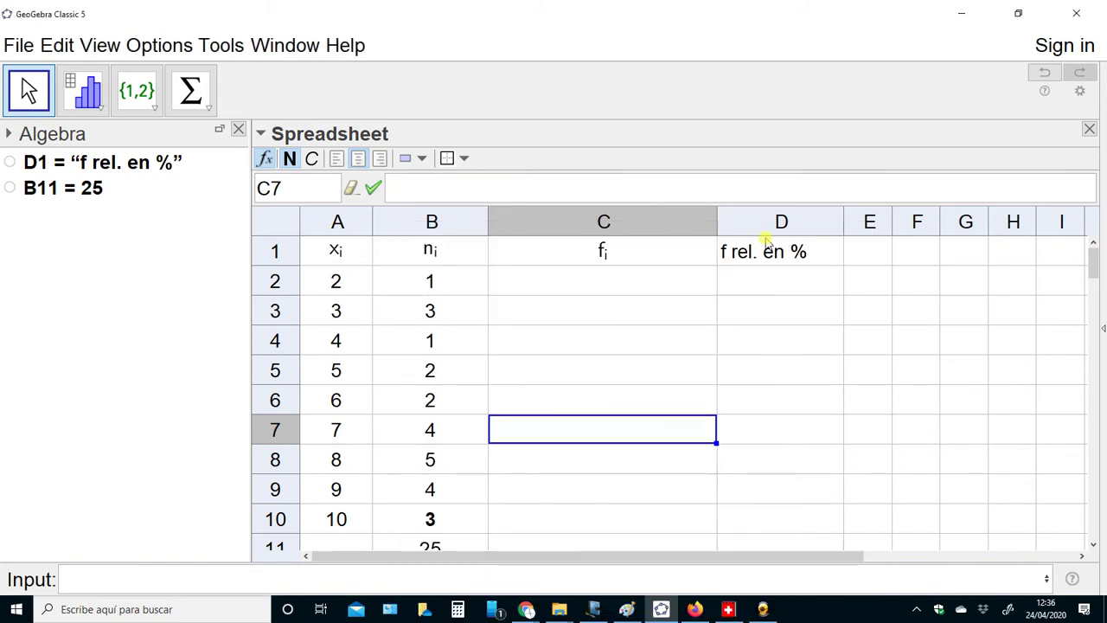
pyautogui.click(432, 522)
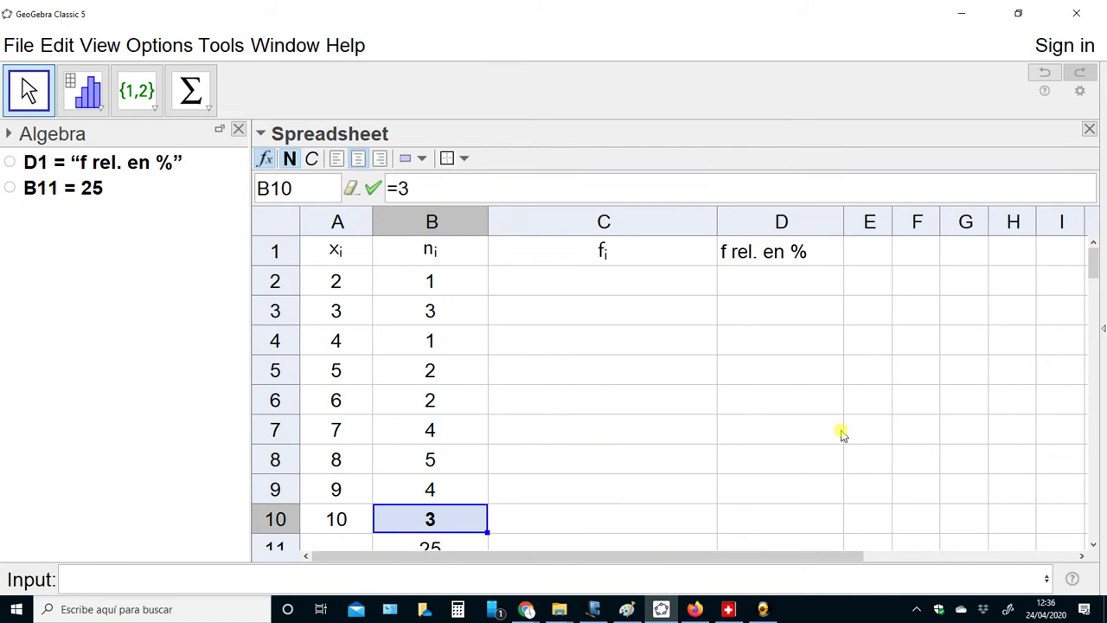
pyautogui.click(430, 251)
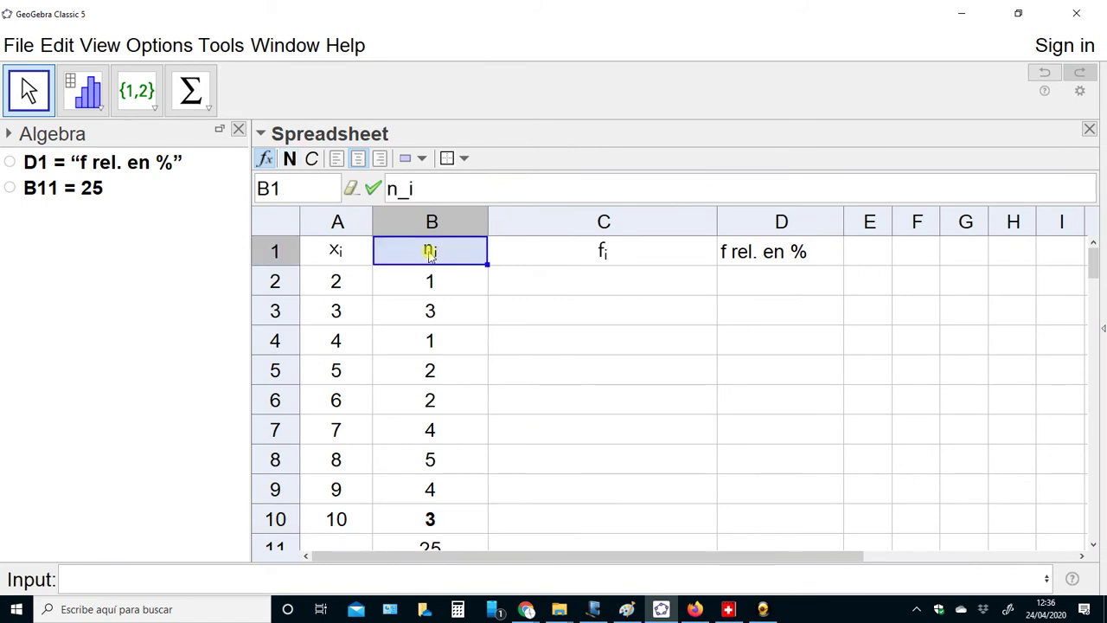
pyautogui.click(595, 249)
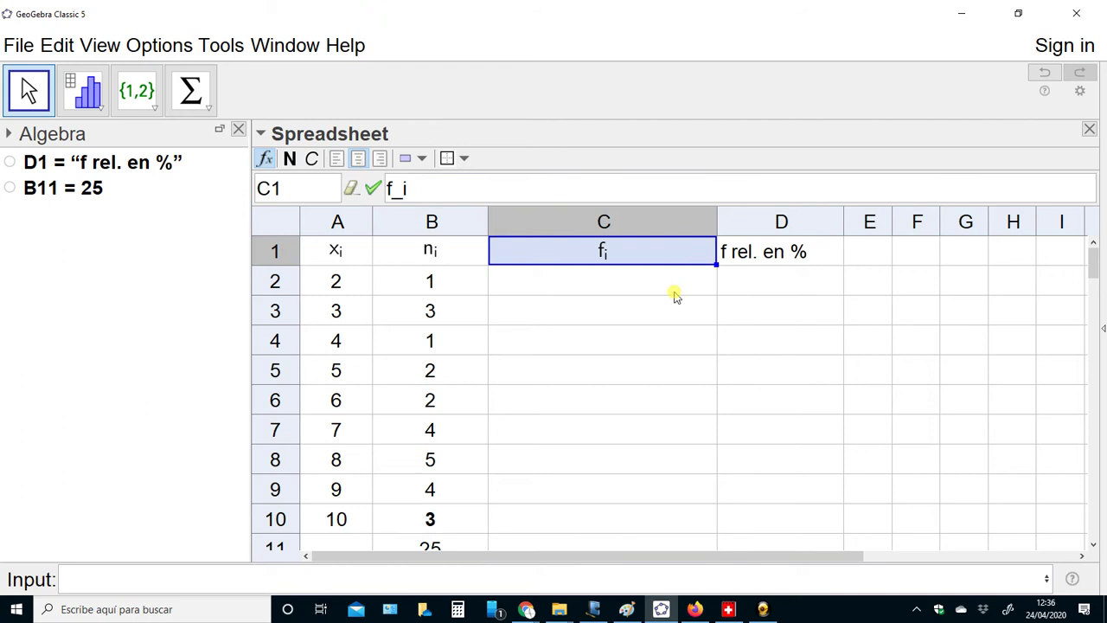
pyautogui.click(784, 262)
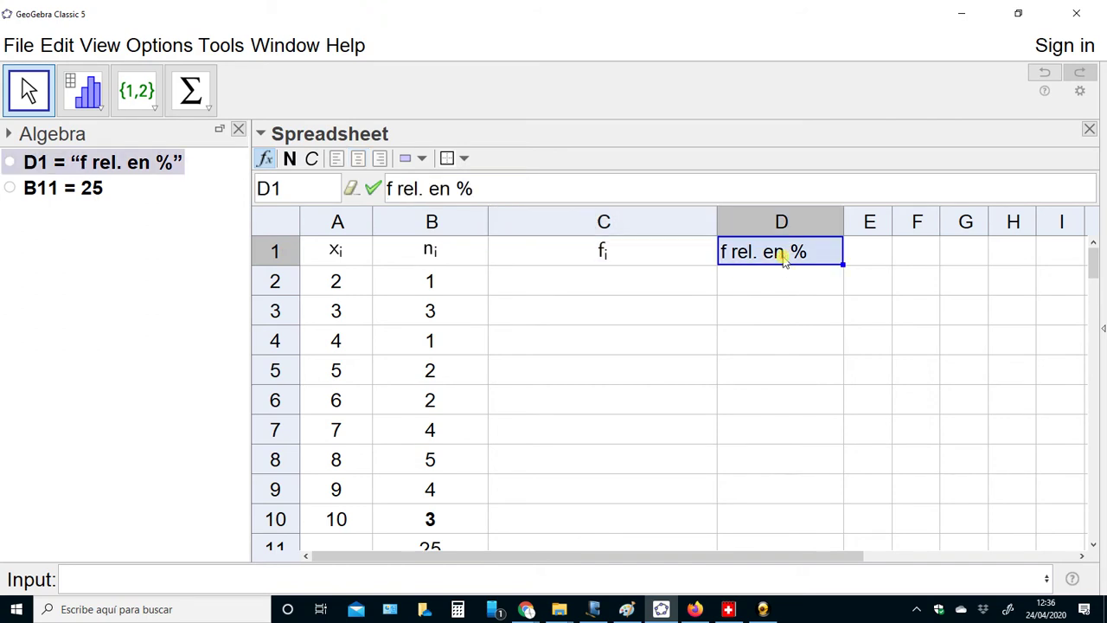
pyautogui.click(431, 522)
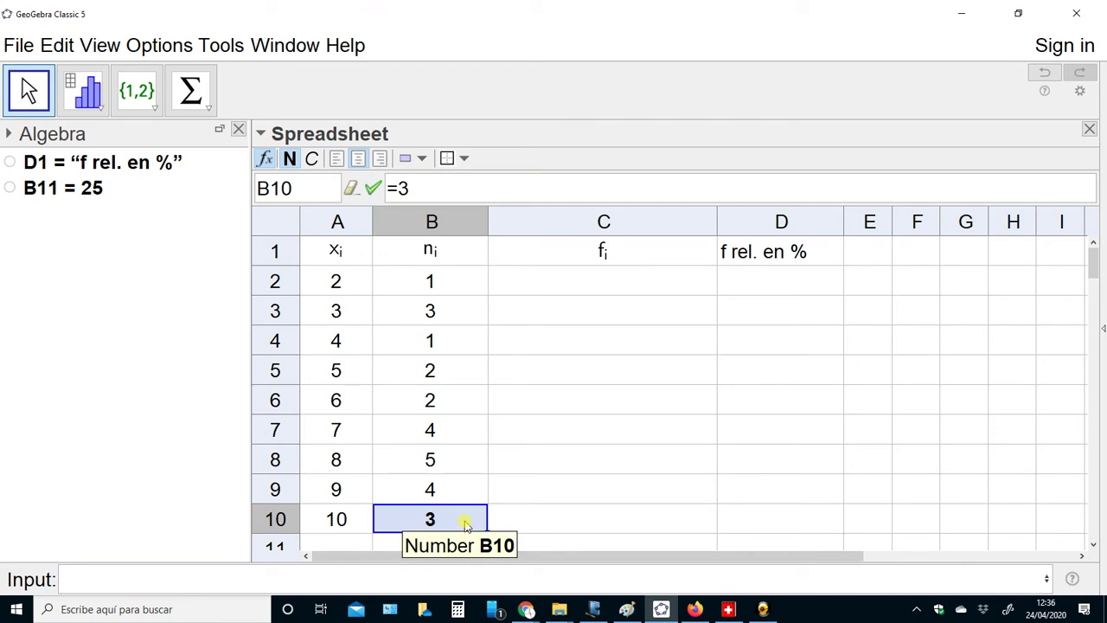
pyautogui.click(522, 489)
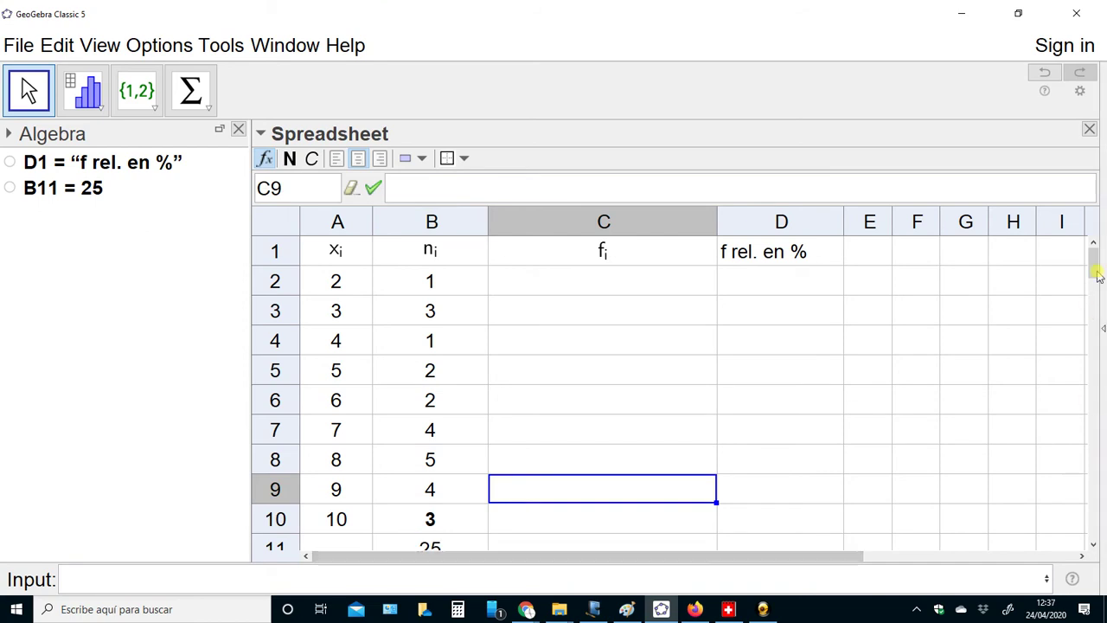
pyautogui.click(605, 284)
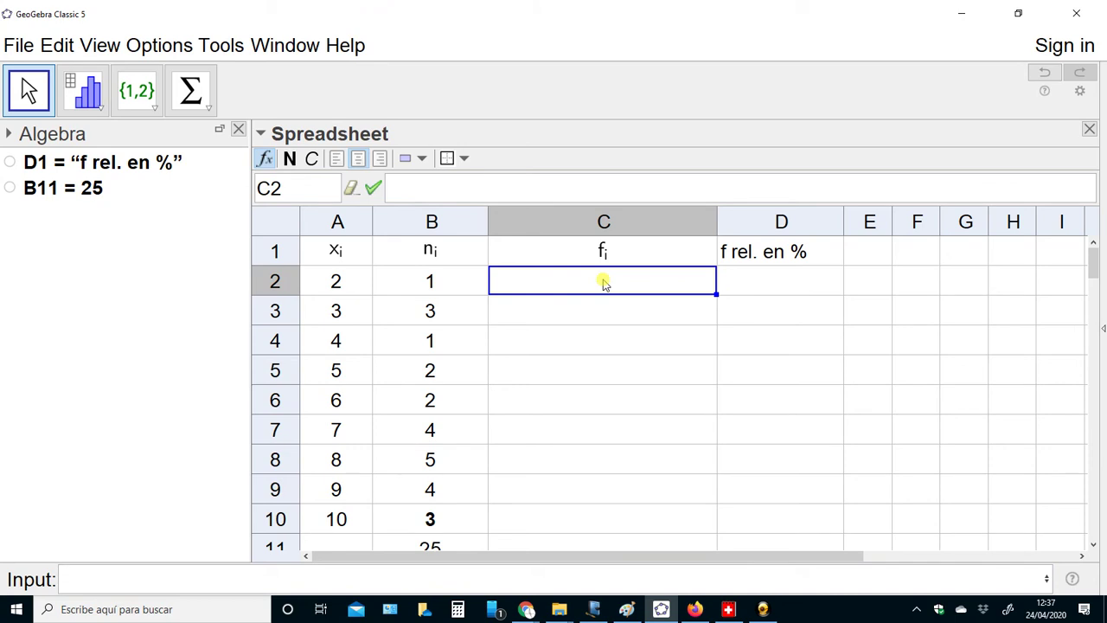
pyautogui.write('=')
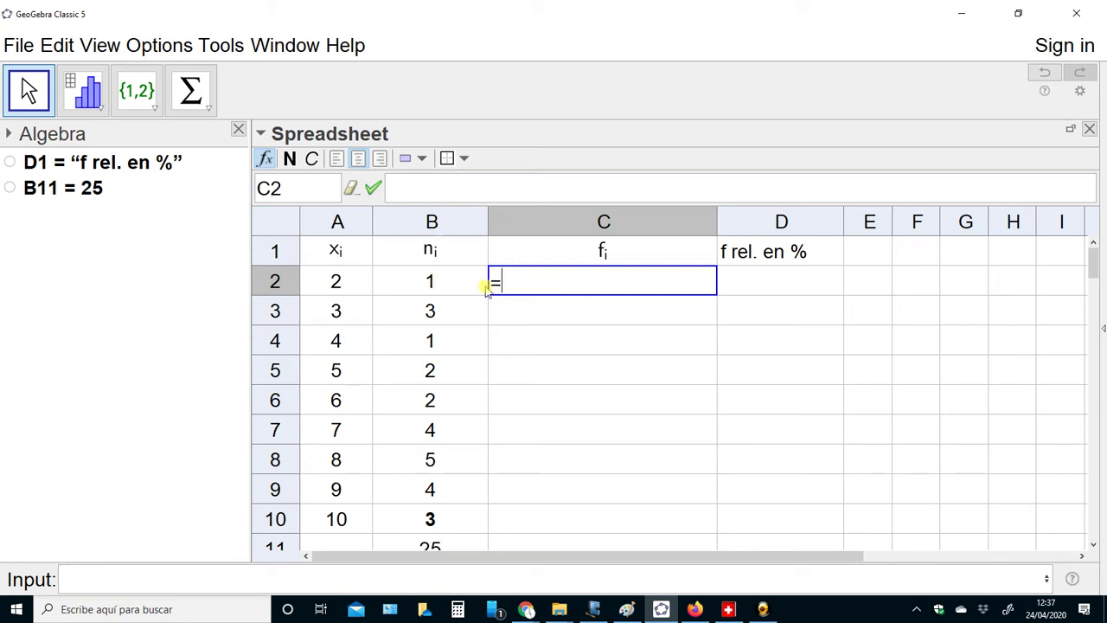
pyautogui.write('b2')
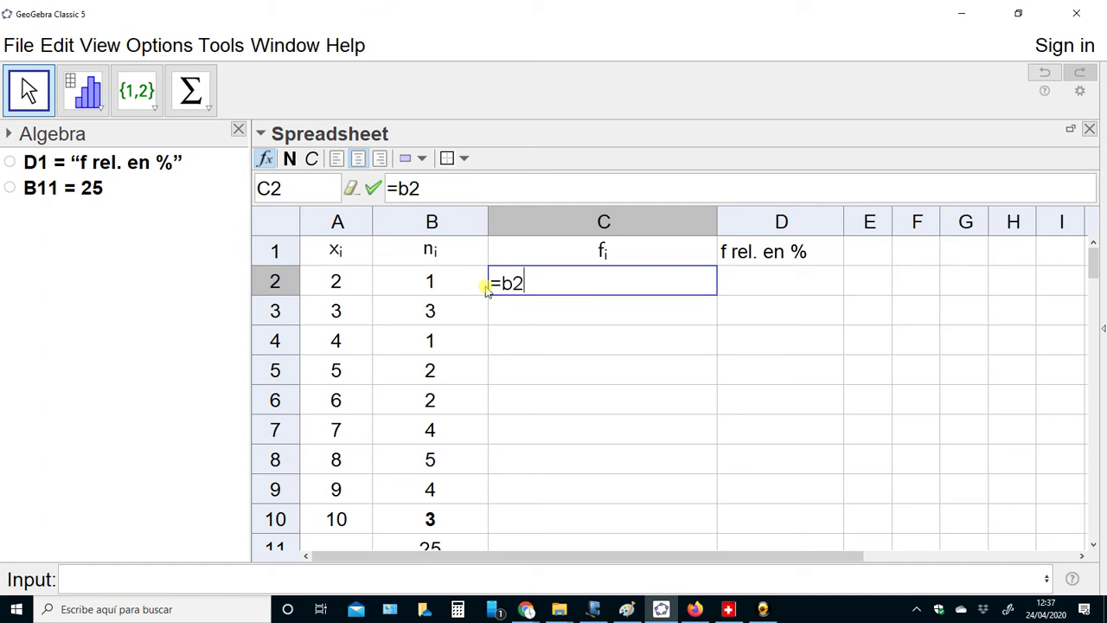
# Step: Check which number of decimal places is set for rounding
pyautogui.click(158, 48)
pyautogui.moveTo(183, 83)
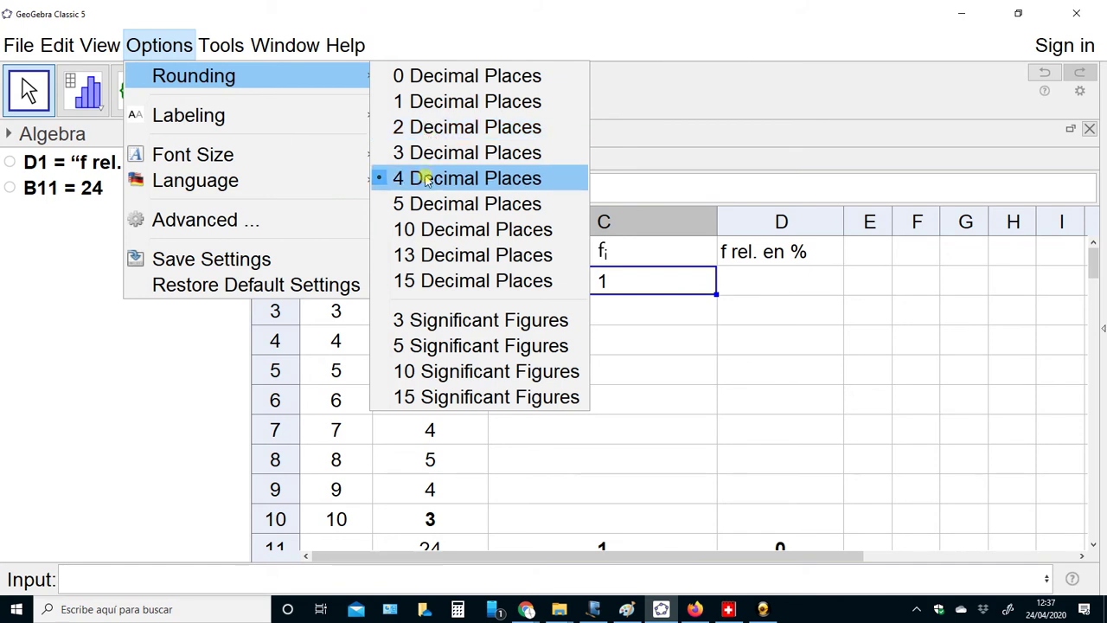
pyautogui.click(691, 116)
pyautogui.click(605, 284)
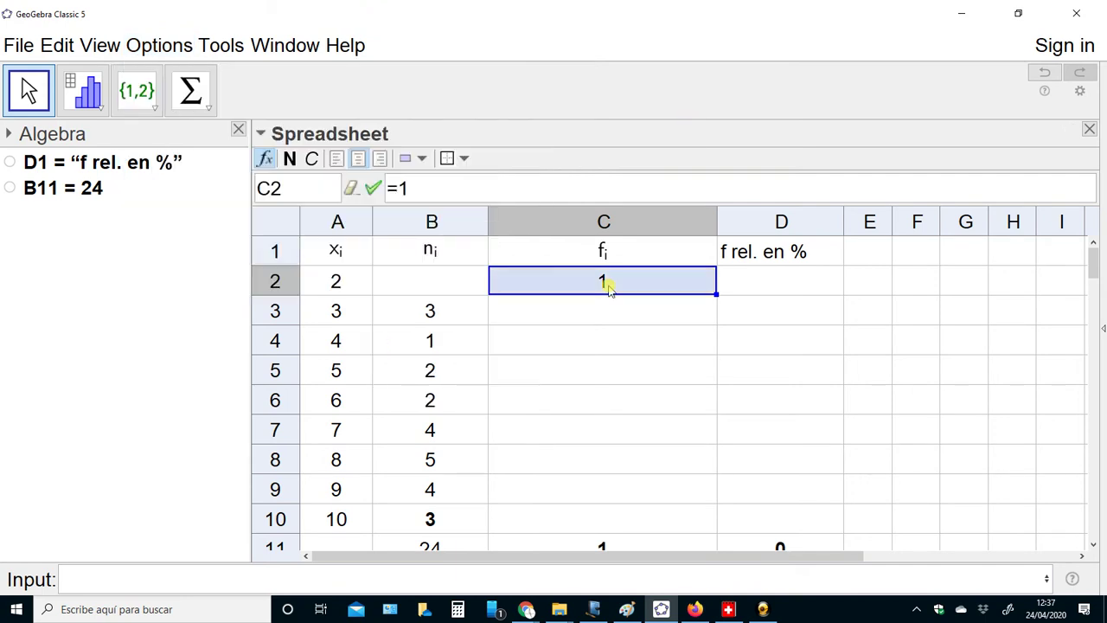
pyautogui.click(424, 187)
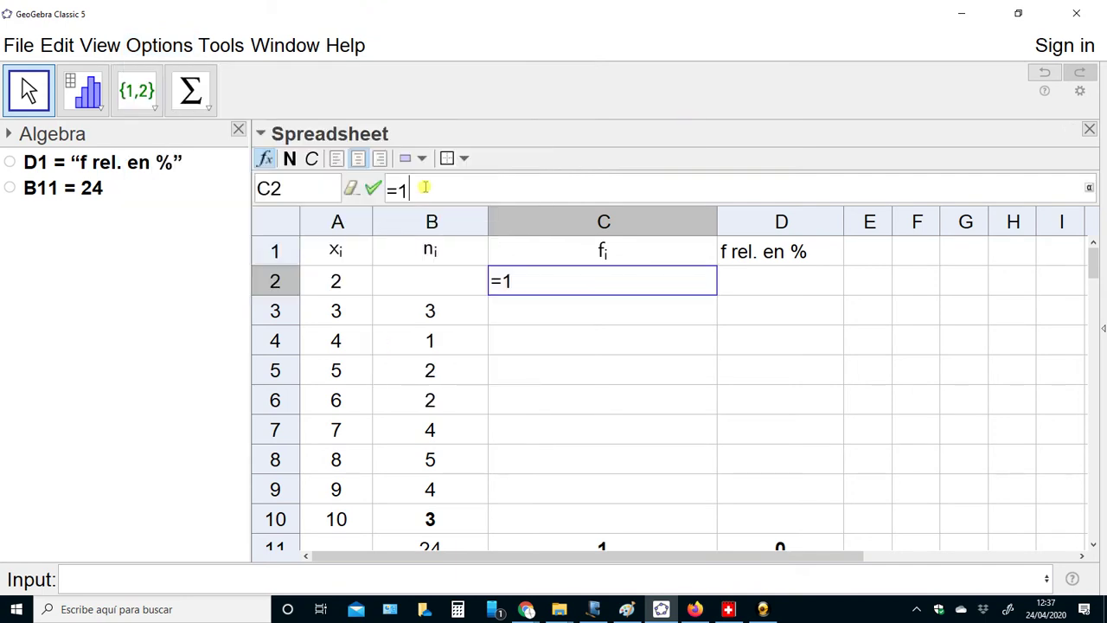
pyautogui.press('BackSpace')
pyautogui.write('b2/')
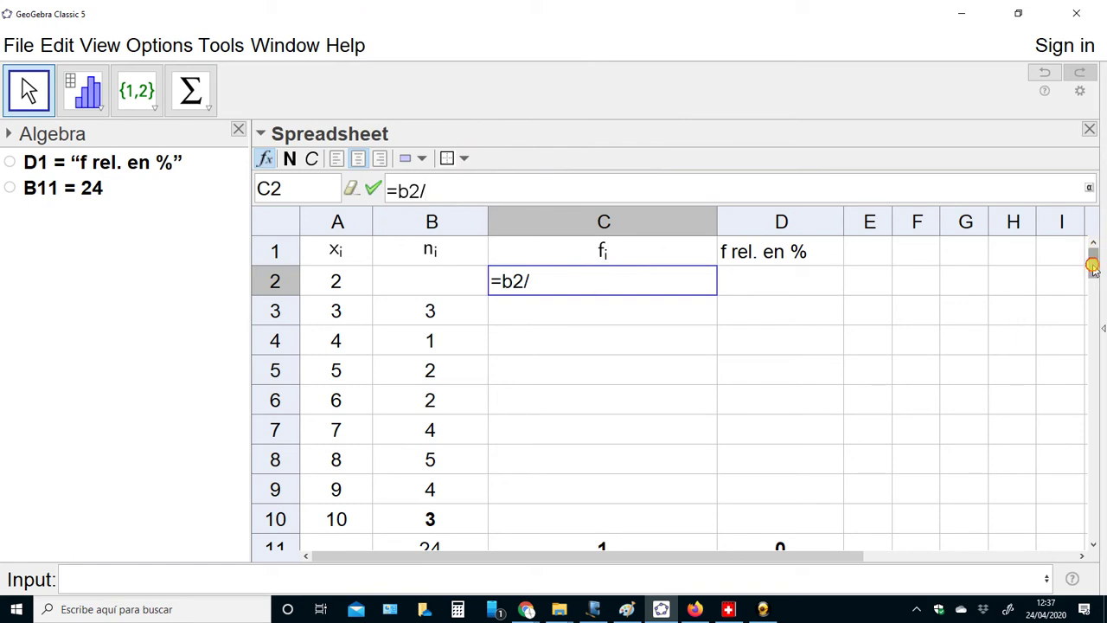
pyautogui.moveTo(1095, 264)
pyautogui.mouseDown()
pyautogui.moveTo(1094, 277)
pyautogui.moveTo(1092, 265)
pyautogui.mouseUp()
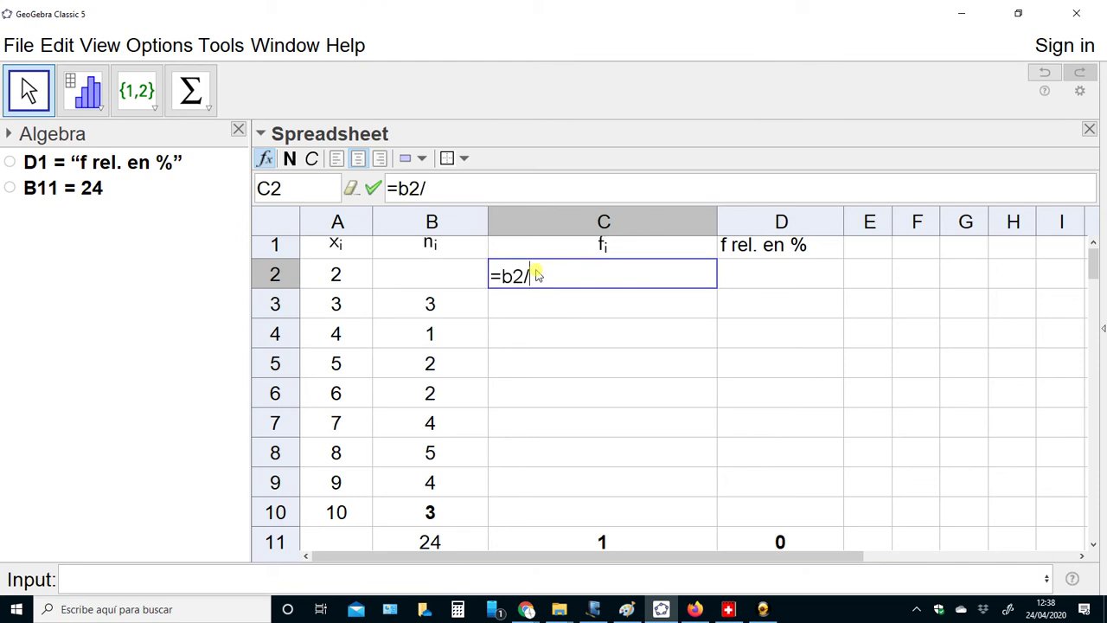
pyautogui.press('BackSpace')
pyautogui.press('BackSpace')
pyautogui.press('BackSpace')
pyautogui.press('BackSpace')
# Step: Enter 1 in cell B2 as the absolute frequency of the first data value
pyautogui.click(450, 275)
pyautogui.write('1')
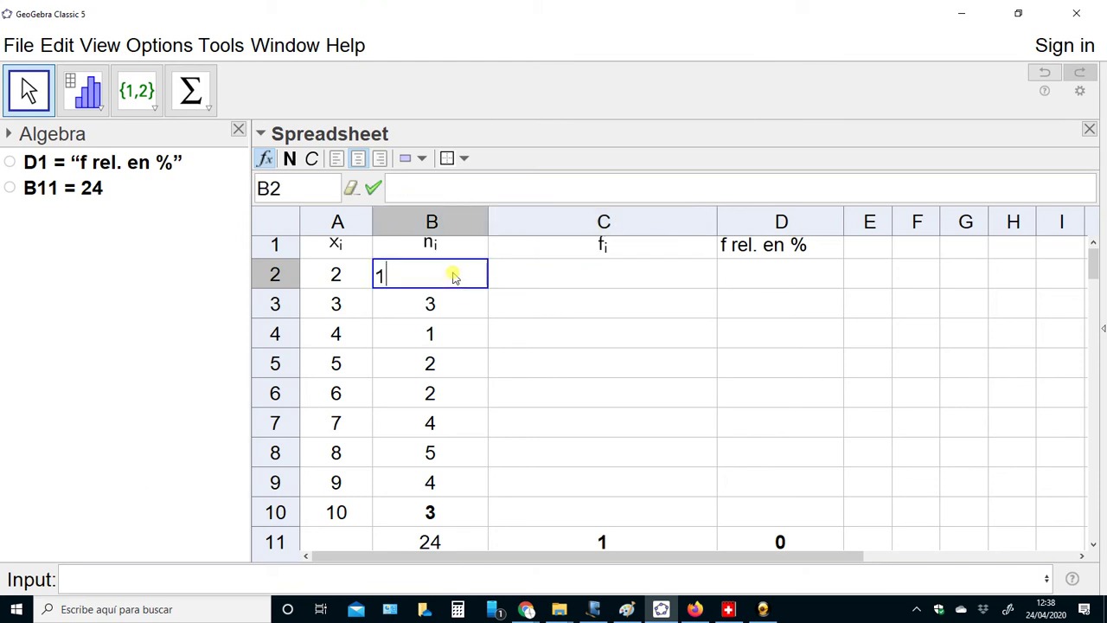
pyautogui.press('Return')
pyautogui.press('Up')
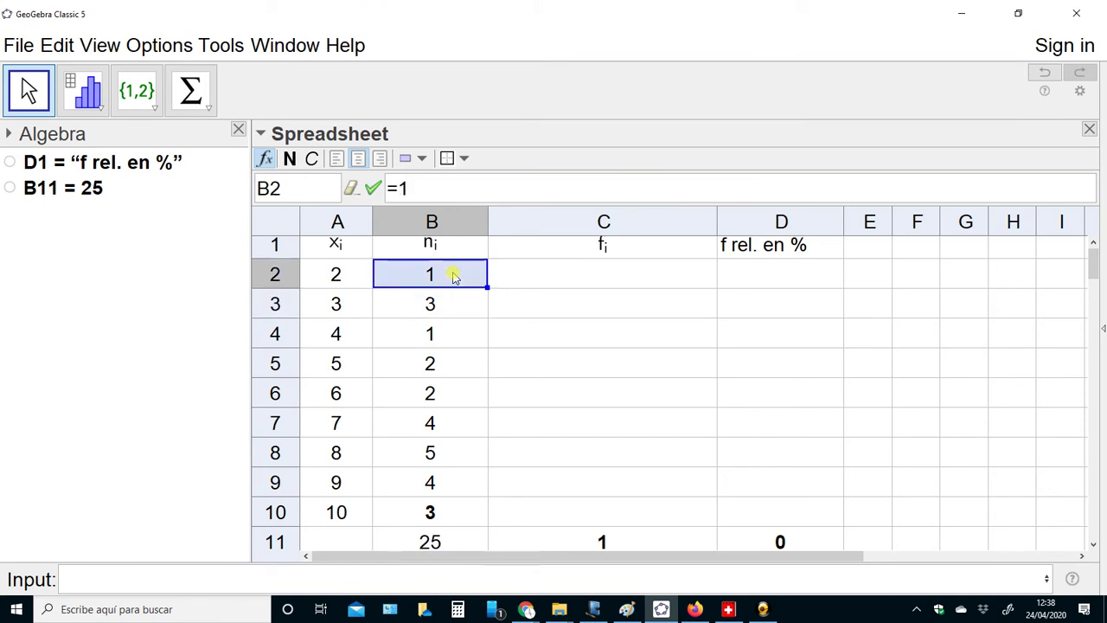
# Step: Enter the relative frequency formula =b2/b$11 in cell C2, keeping the row of the total fixed
pyautogui.press('Right')
pyautogui.write('=b')
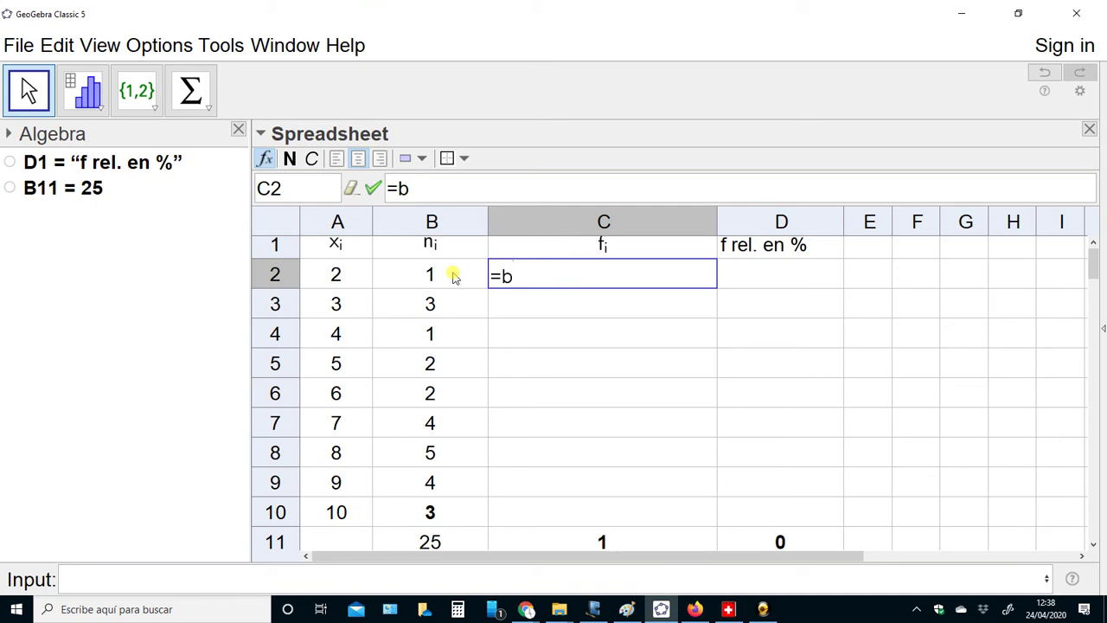
pyautogui.write('2/')
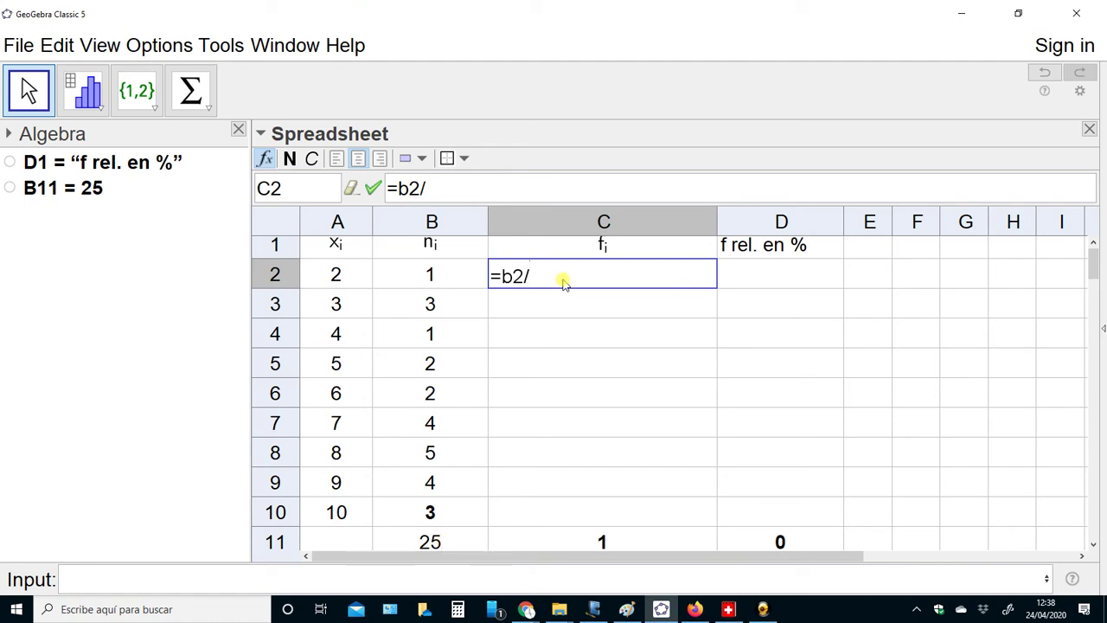
pyautogui.write('b$11')
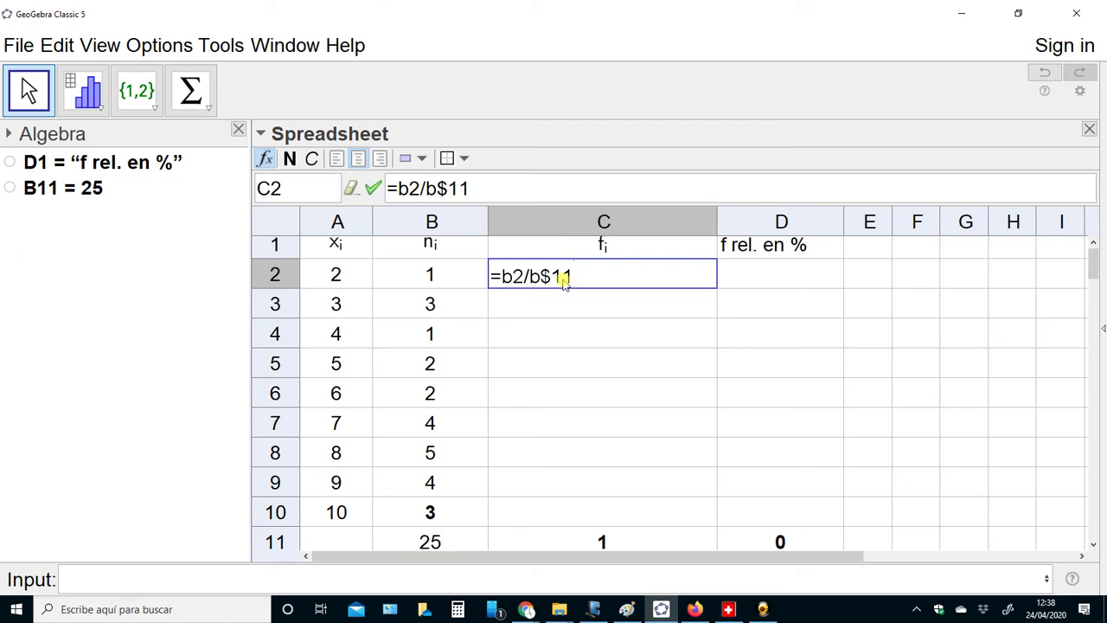
pyautogui.press('Return')
# Step: Copy the relative frequency formula from C2 into cells C3 to C10
pyautogui.click(563, 279)
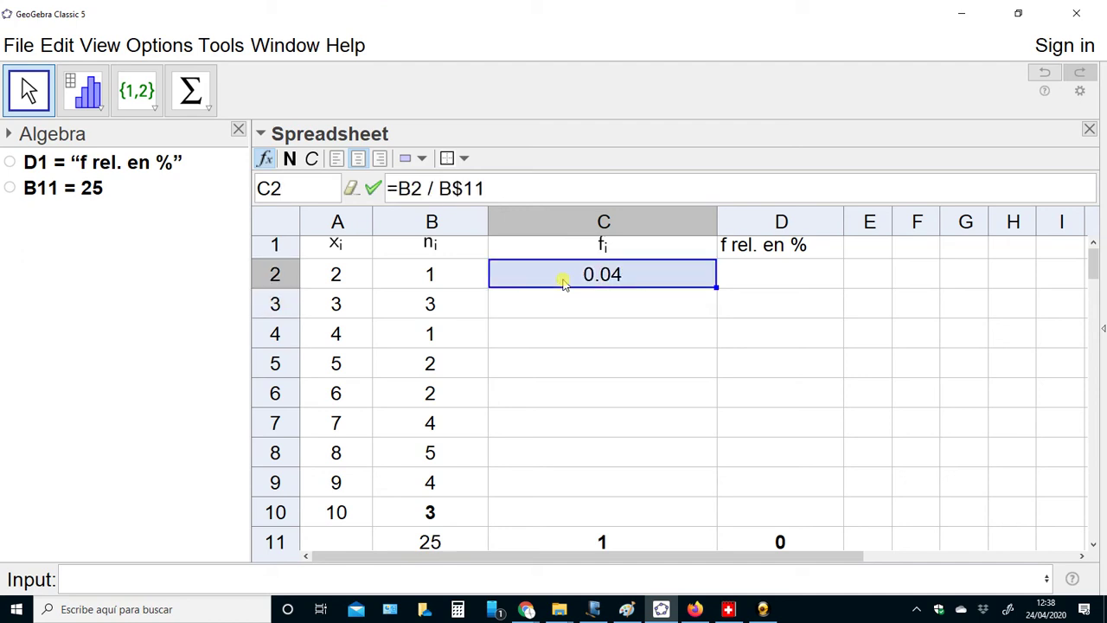
pyautogui.press('Left')
pyautogui.press('Right')
pyautogui.press('Down')
pyautogui.hotkey('shift', 'Down')
pyautogui.hotkey('shift', 'Down')
pyautogui.hotkey('shift', 'Down')
pyautogui.hotkey('shift', 'Down')
pyautogui.hotkey('shift', 'Down')
pyautogui.hotkey('shift', 'Down')
pyautogui.hotkey('shift', 'Down')
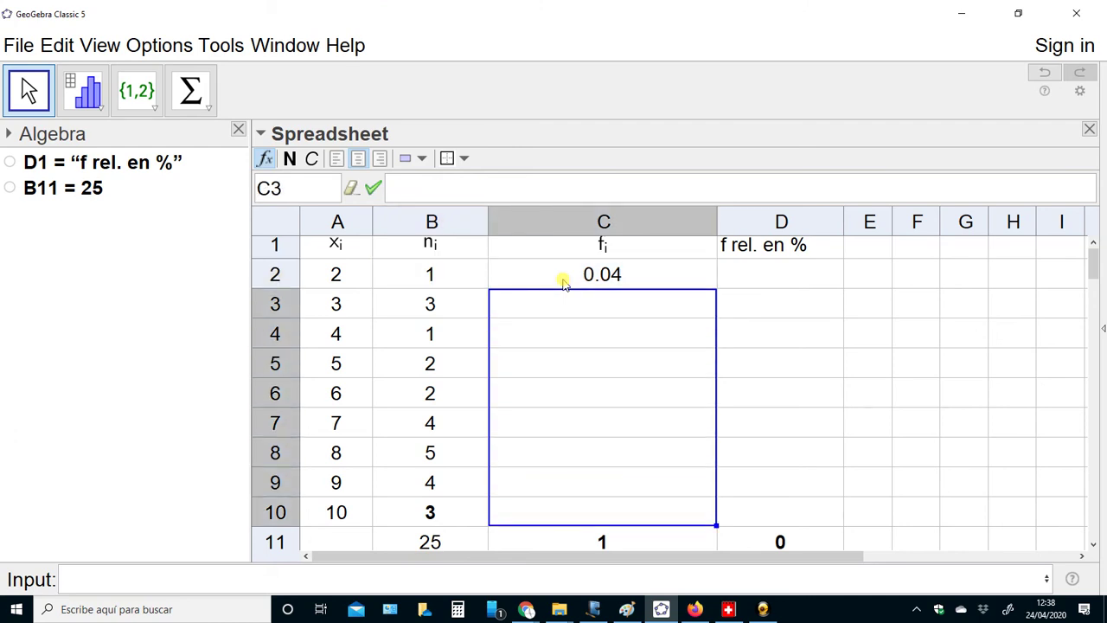
pyautogui.hotkey('ctrl', 'v')
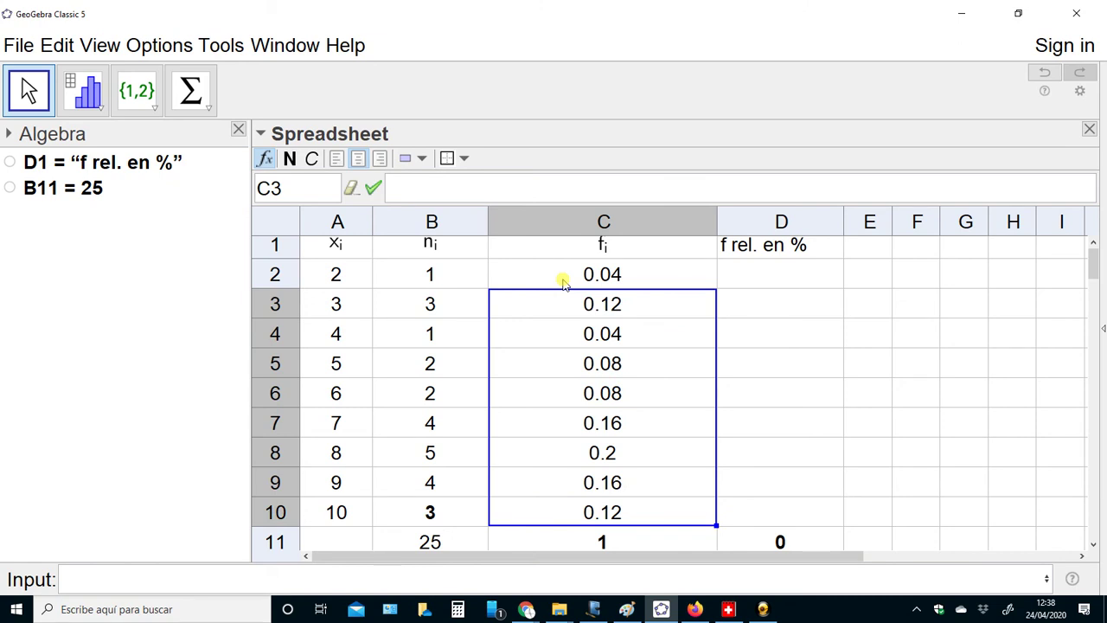
# Step: Review the copied formulas in column C from C10 up to C3 and narrow the column slightly
pyautogui.press('Up')
pyautogui.press('Up')
pyautogui.press('Up')
pyautogui.press('Up')
pyautogui.press('Up')
pyautogui.press('Up')
pyautogui.press('Up')
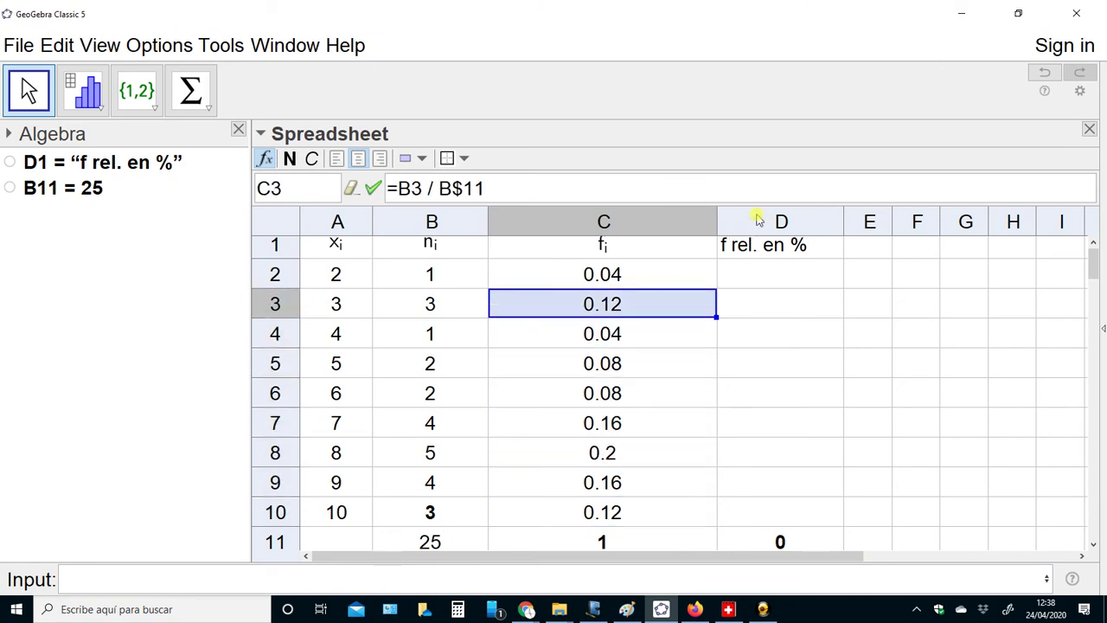
pyautogui.moveTo(718, 221)
pyautogui.mouseDown()
pyautogui.moveTo(792, 221)
pyautogui.moveTo(699, 228)
pyautogui.mouseUp()
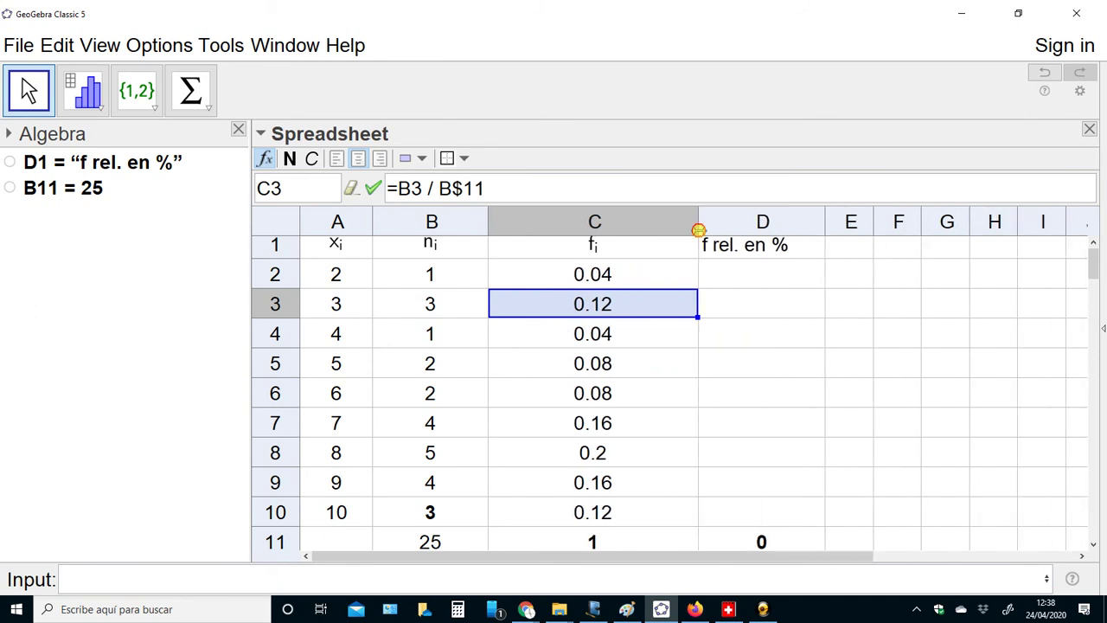
# Step: Try a font size of 12 pt and set it back to 28 pt
pyautogui.click(54, 45)
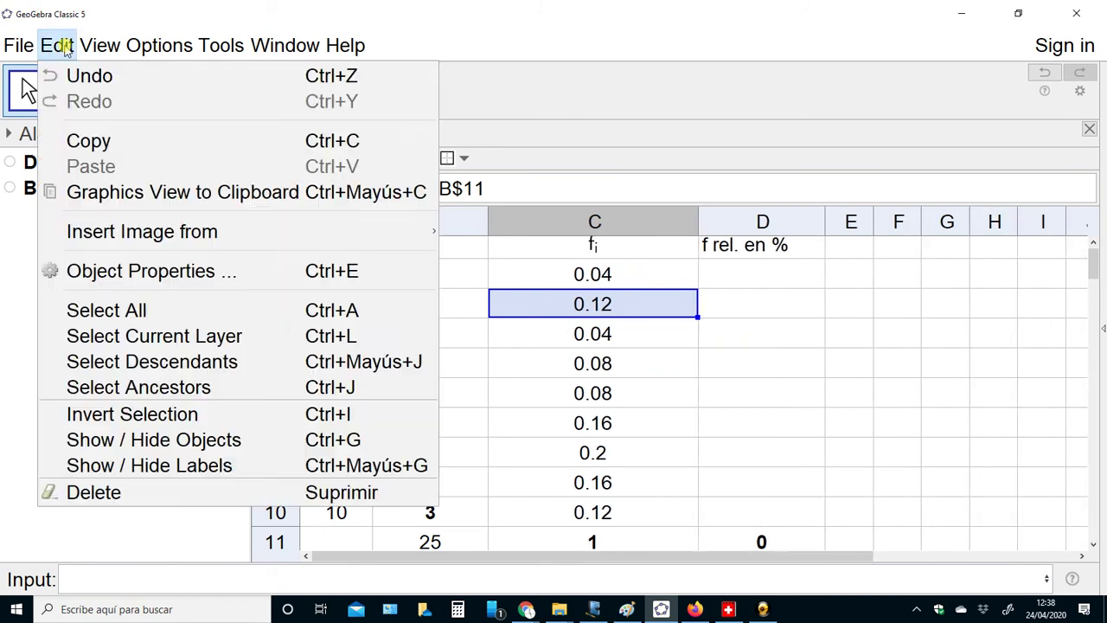
pyautogui.click(92, 45)
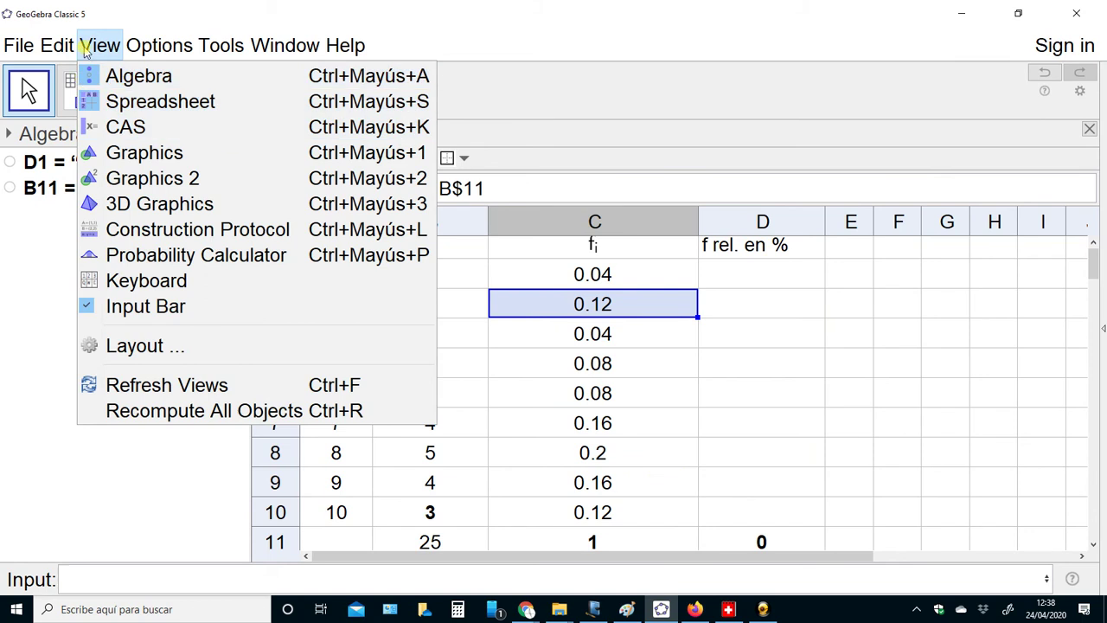
pyautogui.moveTo(53, 50)
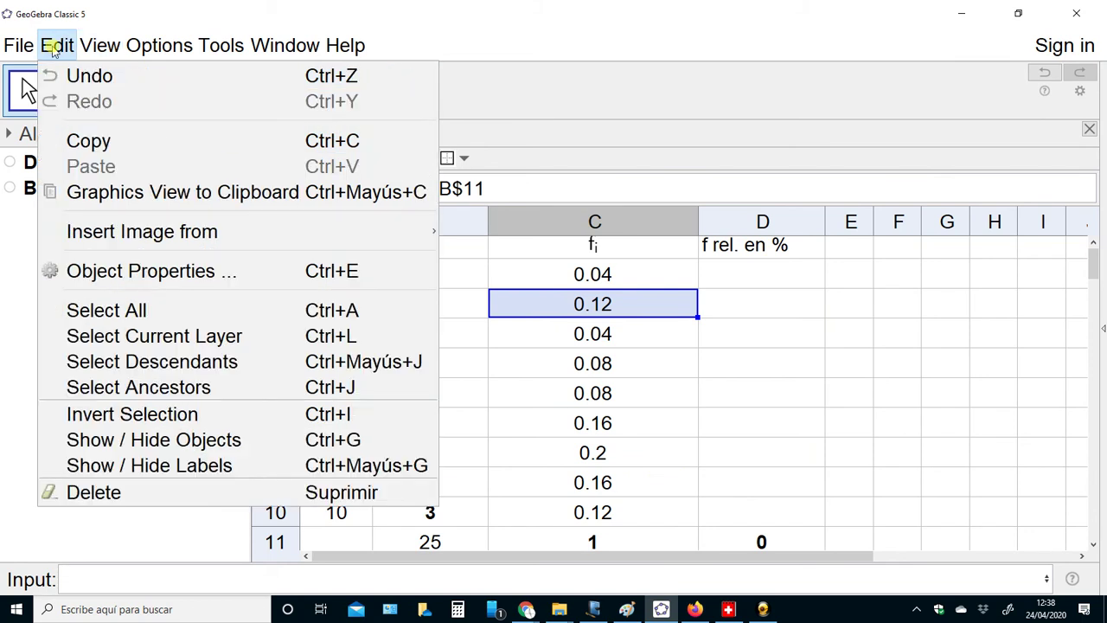
pyautogui.moveTo(161, 45)
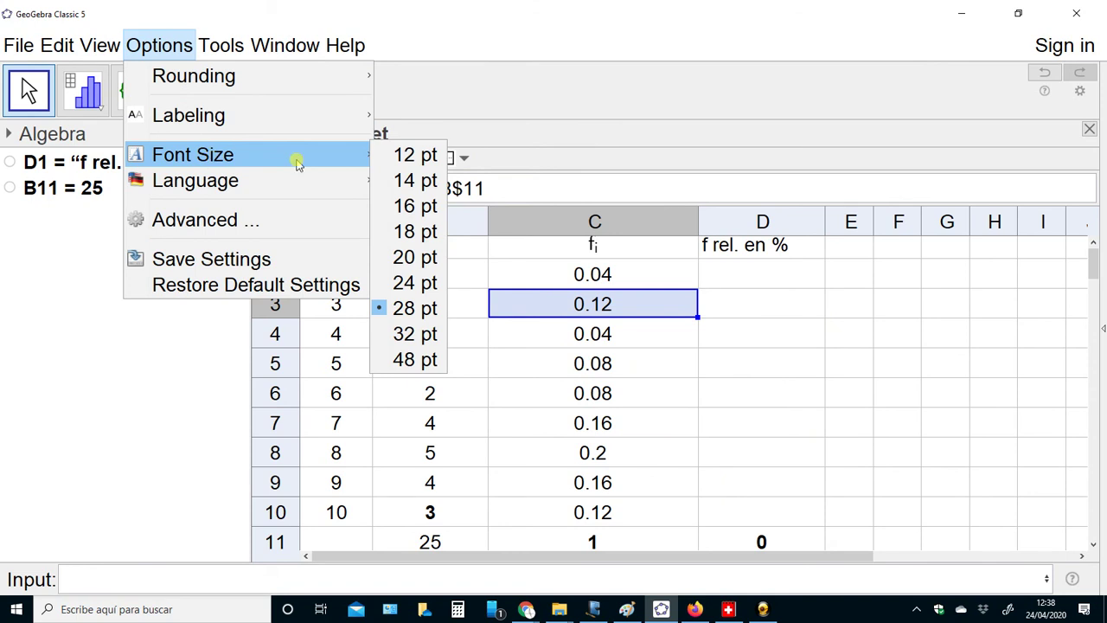
pyautogui.moveTo(375, 175)
pyautogui.click(372, 211)
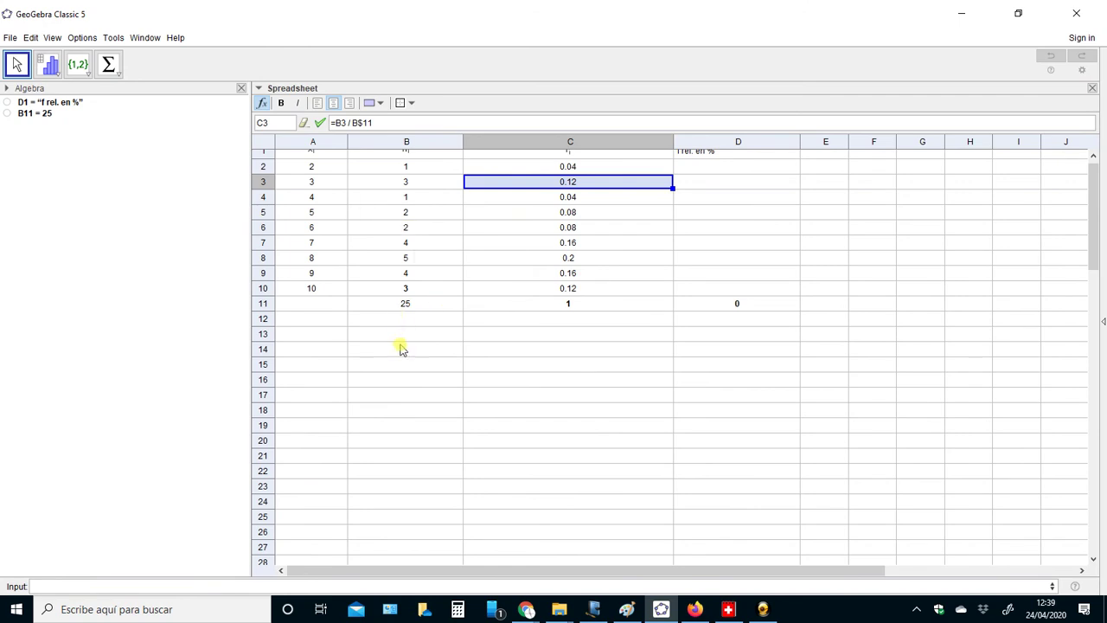
pyautogui.click(82, 37)
pyautogui.moveTo(134, 115)
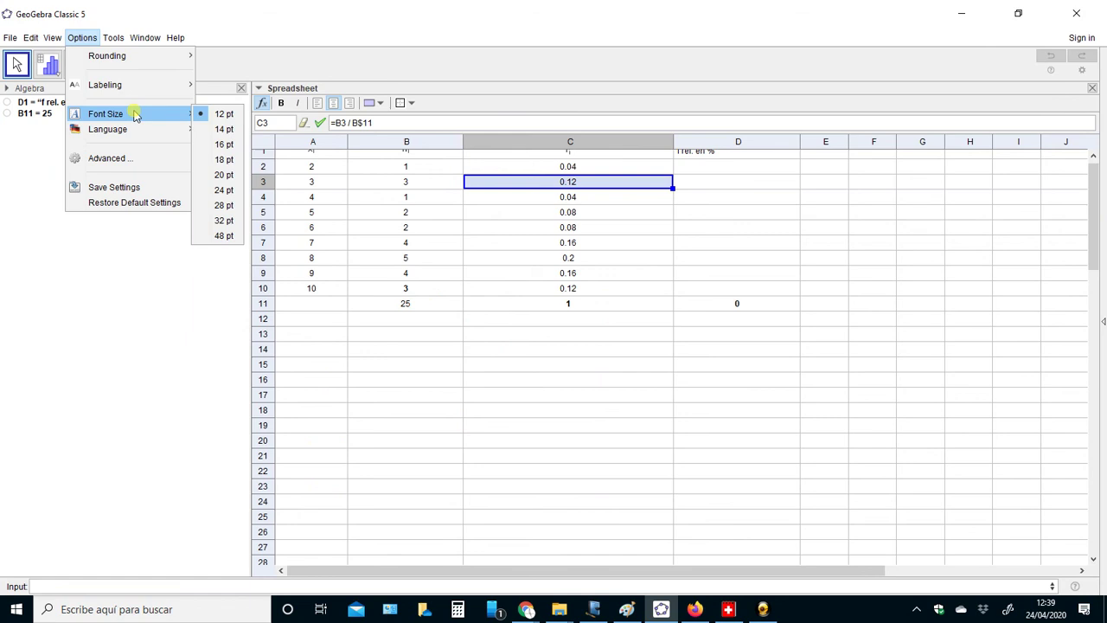
pyautogui.click(223, 205)
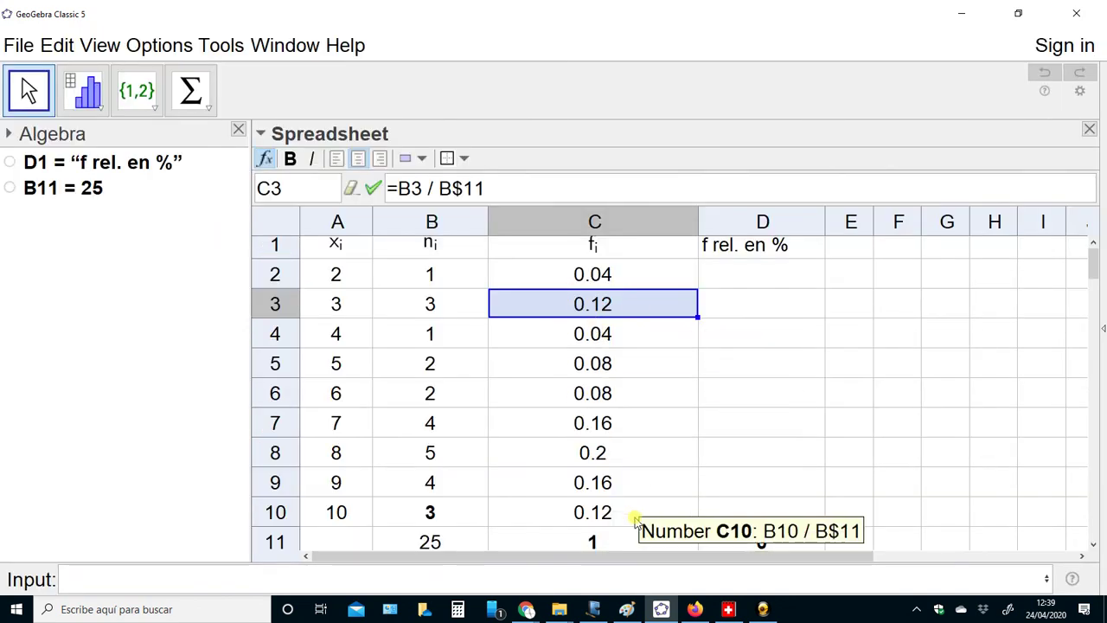
# Step: Sum the relative frequencies in C2:C10 into cell C11
pyautogui.click(602, 275)
pyautogui.hotkey('shift', 'Down')
pyautogui.hotkey('shift', 'Down')
pyautogui.hotkey('shift', 'Down')
pyautogui.hotkey('shift', 'Down')
pyautogui.hotkey('shift', 'Down')
pyautogui.hotkey('shift', 'Down')
pyautogui.hotkey('shift', 'Down')
pyautogui.hotkey('shift', 'Down')
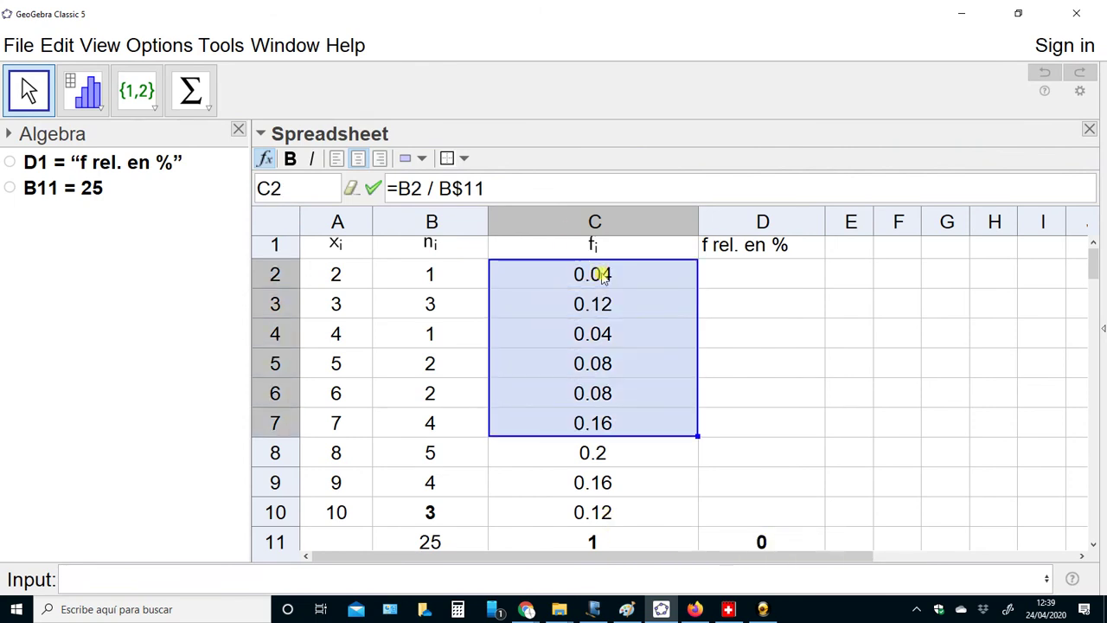
pyautogui.click(187, 95)
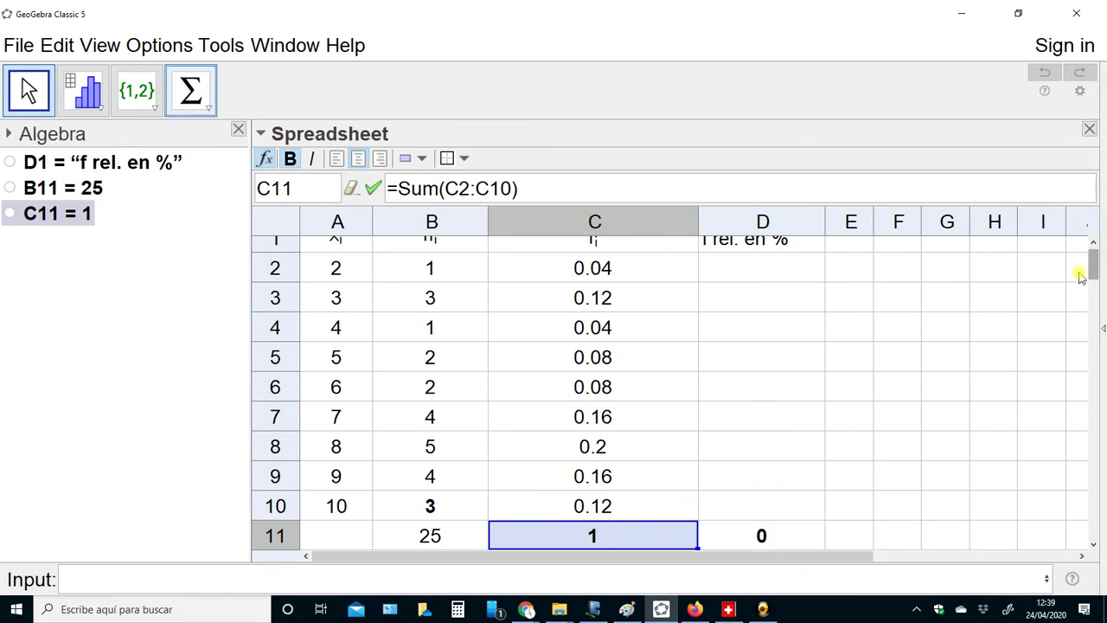
pyautogui.moveTo(1092, 272); pyautogui.dragTo(1092, 259)
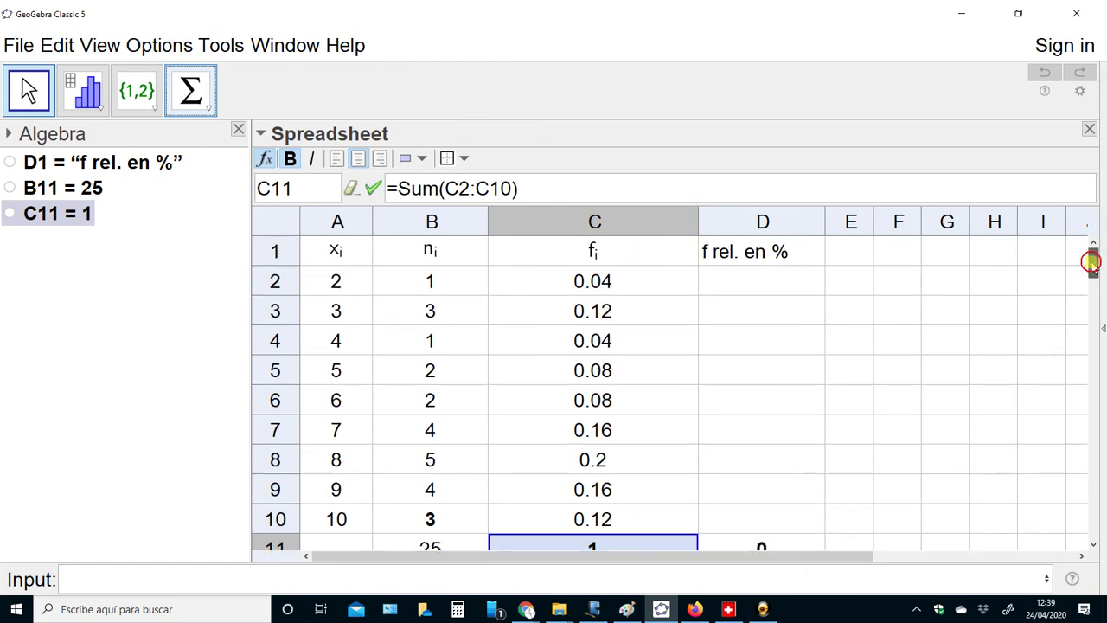
# Step: Enter the formula =C2*100 in cell D2 to express the first relative frequency as a percentage
pyautogui.click(766, 291)
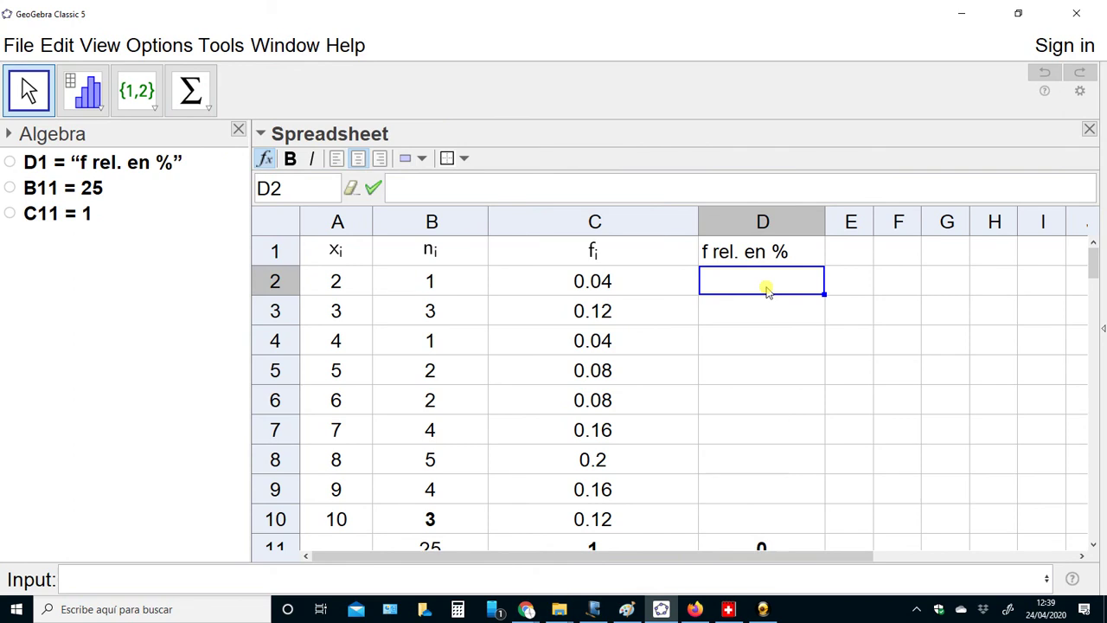
pyautogui.write('=')
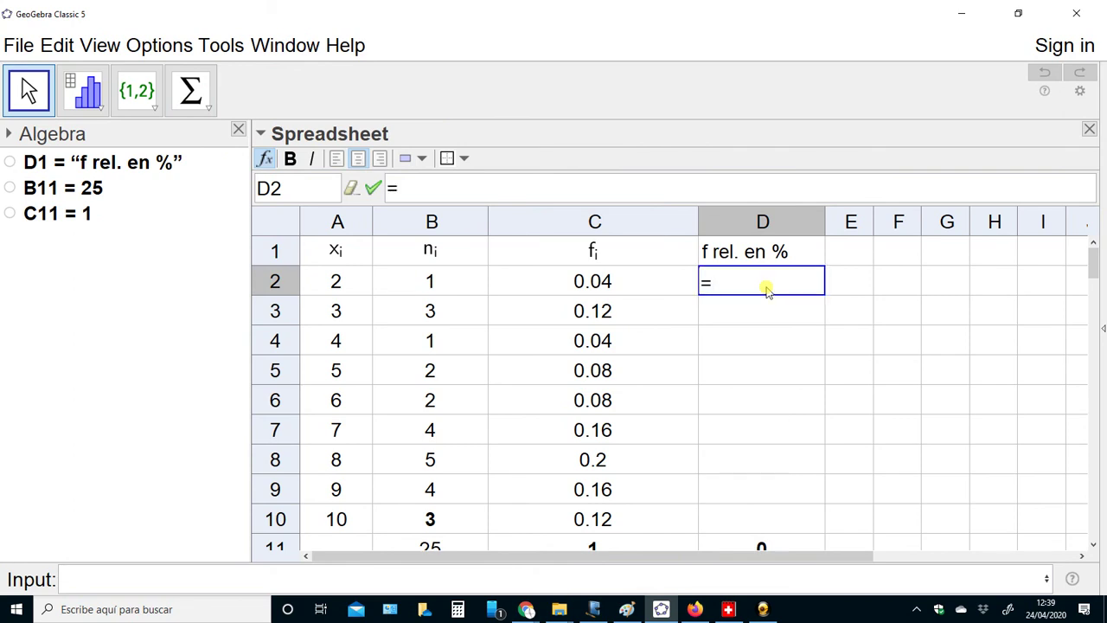
pyautogui.write('c2')
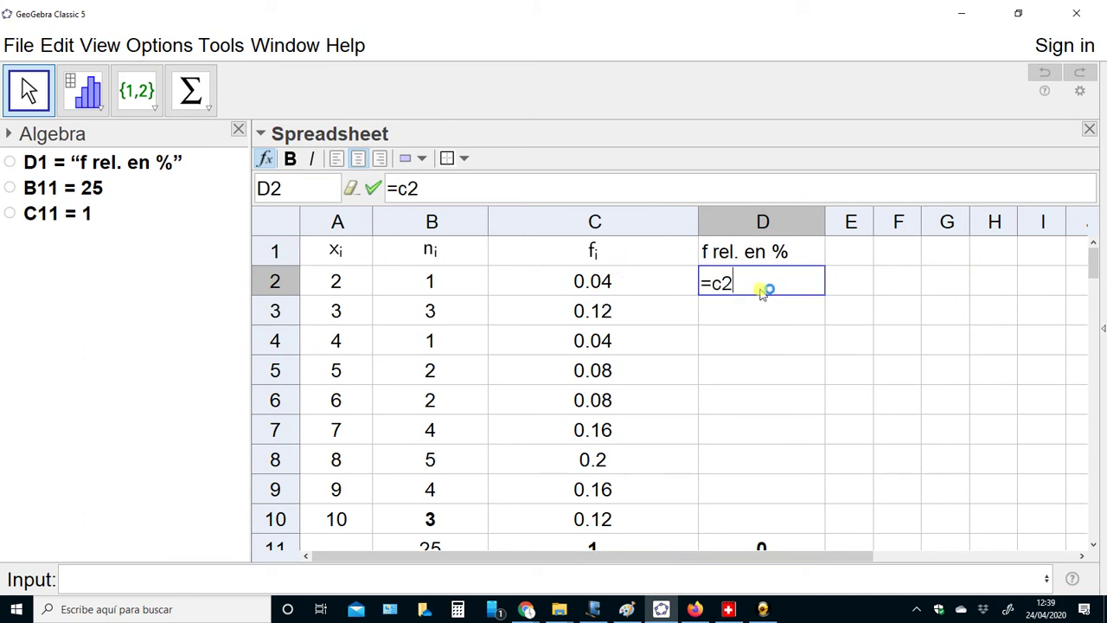
pyautogui.write('*100')
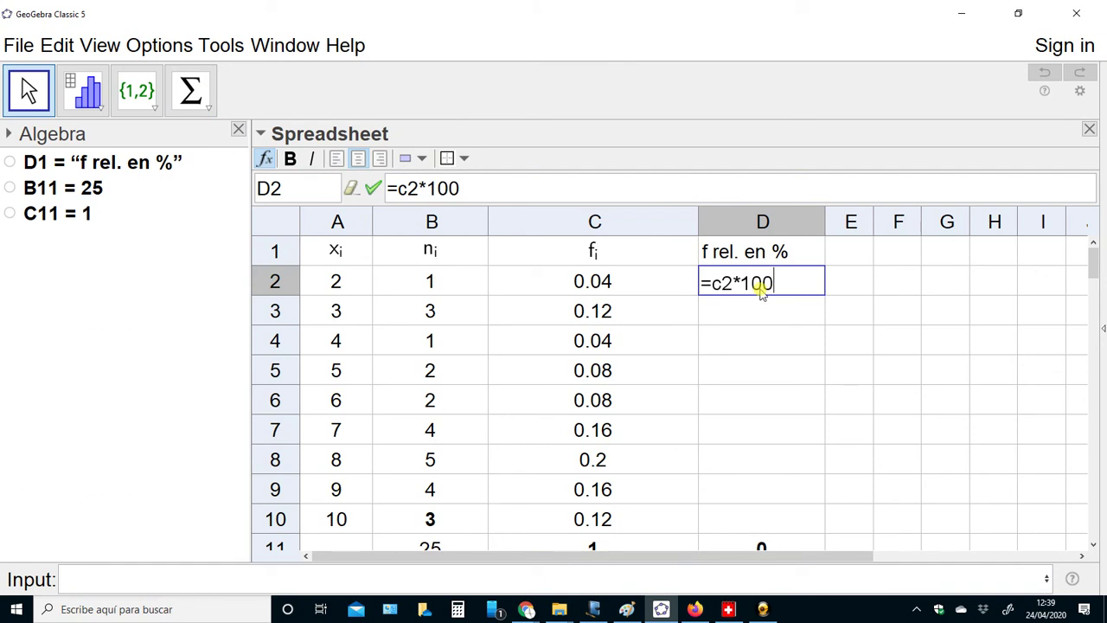
pyautogui.press('Return')
# Step: Copy the percentage formula from D2 into cells D3 to D10
pyautogui.click(761, 293)
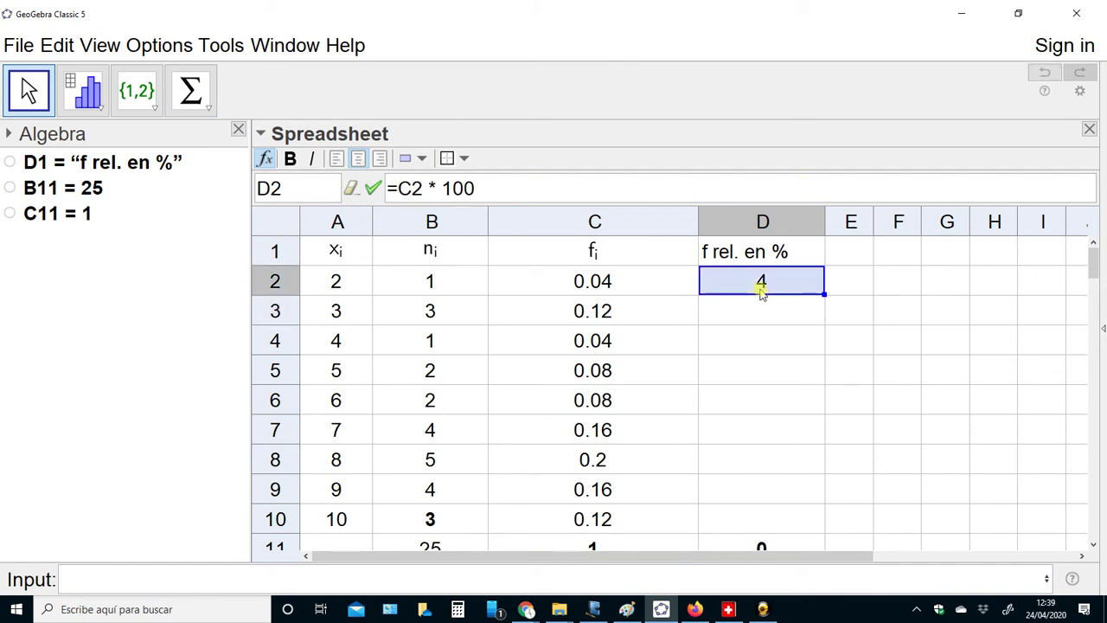
pyautogui.press('Down')
pyautogui.hotkey('shift', 'Down')
pyautogui.hotkey('shift', 'Down')
pyautogui.hotkey('shift', 'Down')
pyautogui.hotkey('shift', 'Down')
pyautogui.hotkey('shift', 'Down')
pyautogui.hotkey('shift', 'Down')
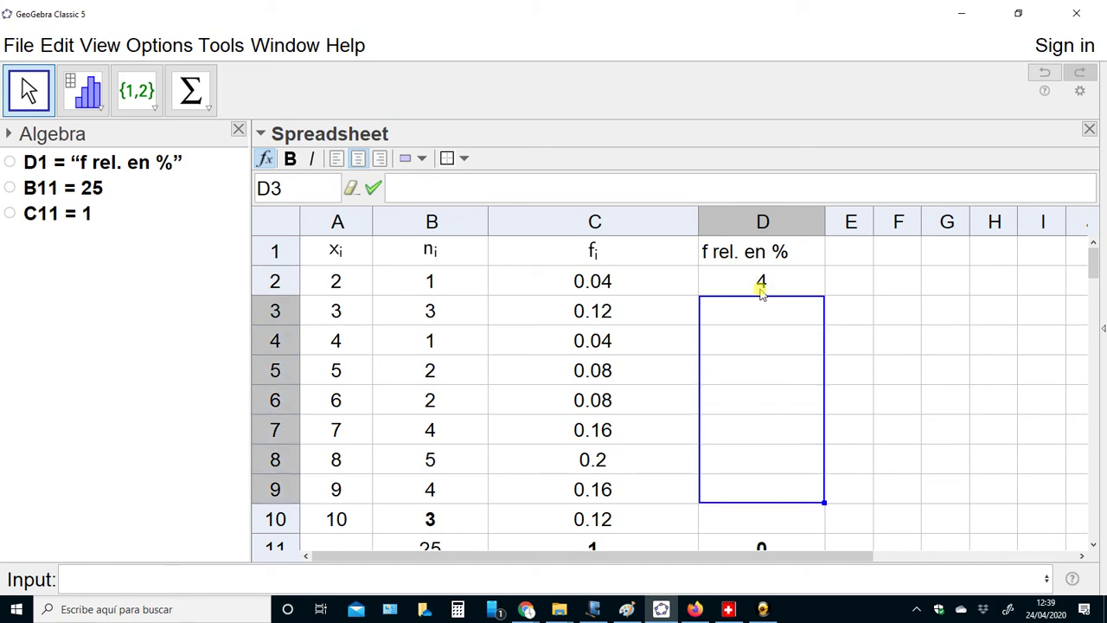
pyautogui.hotkey('shift', 'Down')
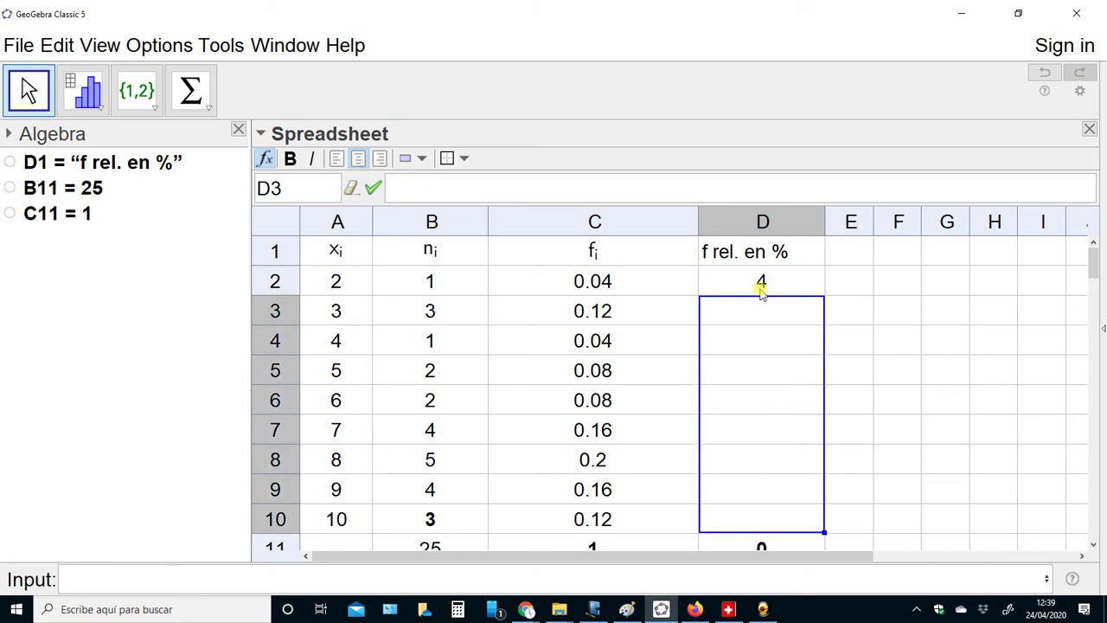
pyautogui.hotkey('ctrl', 'v')
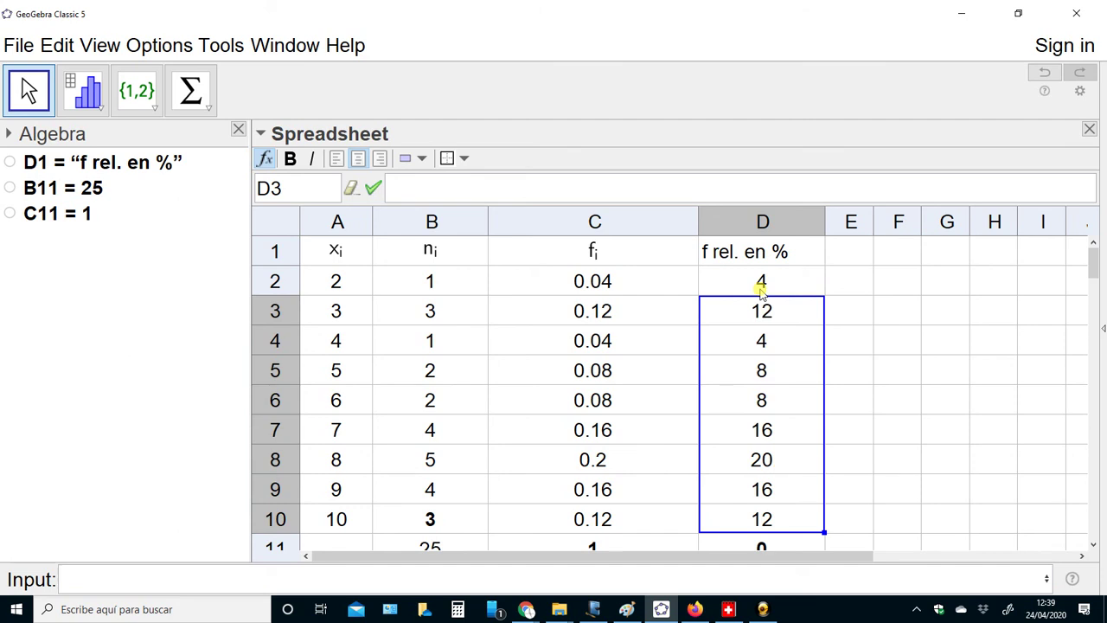
# Step: Go down through the copied percentages in column D and inspect the existing sum formula in D11
pyautogui.press('Down')
pyautogui.press('Down')
pyautogui.press('Down')
pyautogui.press('Down')
pyautogui.press('Down')
pyautogui.press('Down')
pyautogui.press('Down')
pyautogui.press('Down')
pyautogui.press('Down')
pyautogui.press('Down')
pyautogui.press('Up')
pyautogui.press('Up')
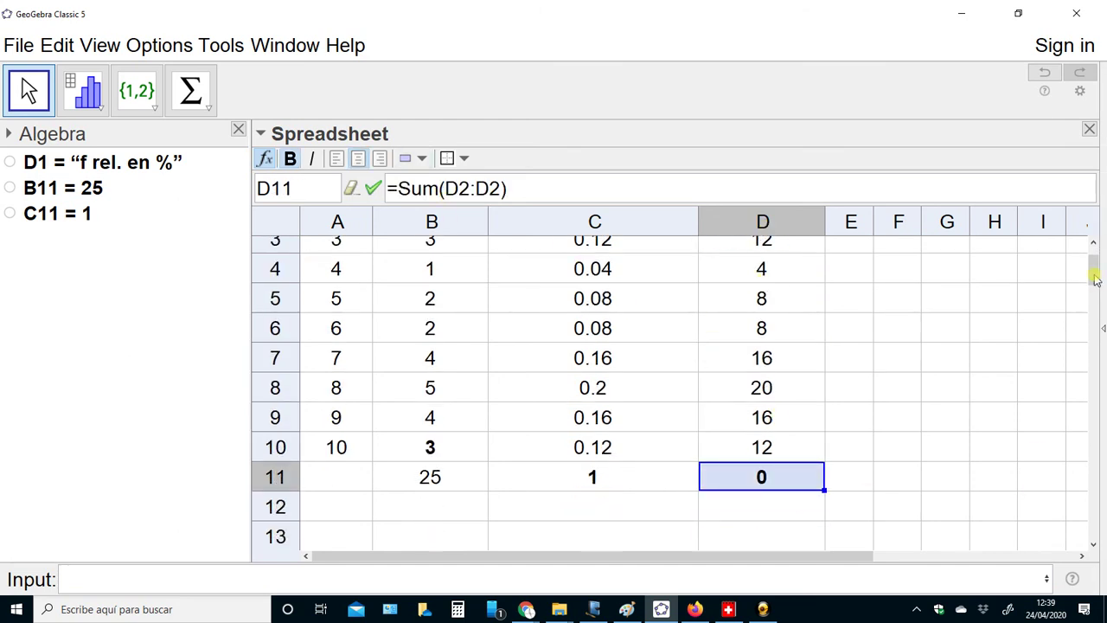
# Step: Sum the percentages in D2:D10 into cell D11
pyautogui.moveTo(1095, 279); pyautogui.dragTo(1095, 250)
pyautogui.click(765, 284)
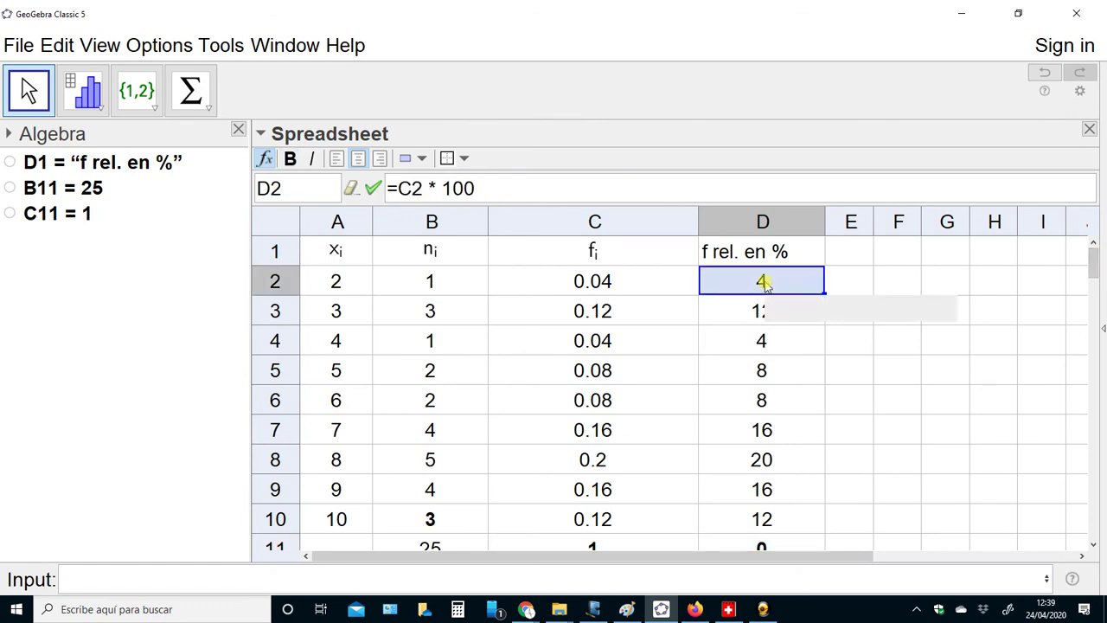
pyautogui.hotkey('shift', 'Down')
pyautogui.hotkey('shift', 'Down')
pyautogui.hotkey('shift', 'Down')
pyautogui.hotkey('shift', 'Down')
pyautogui.hotkey('shift', 'Down')
pyautogui.hotkey('shift', 'Down')
pyautogui.hotkey('shift', 'Down')
pyautogui.hotkey('shift', 'Down')
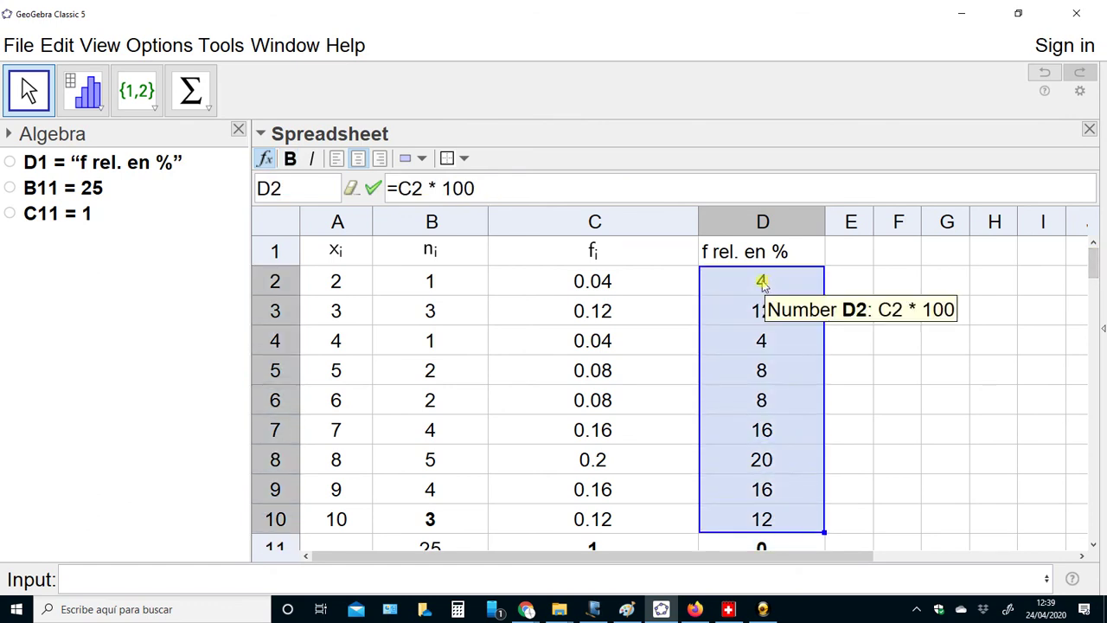
pyautogui.click(194, 92)
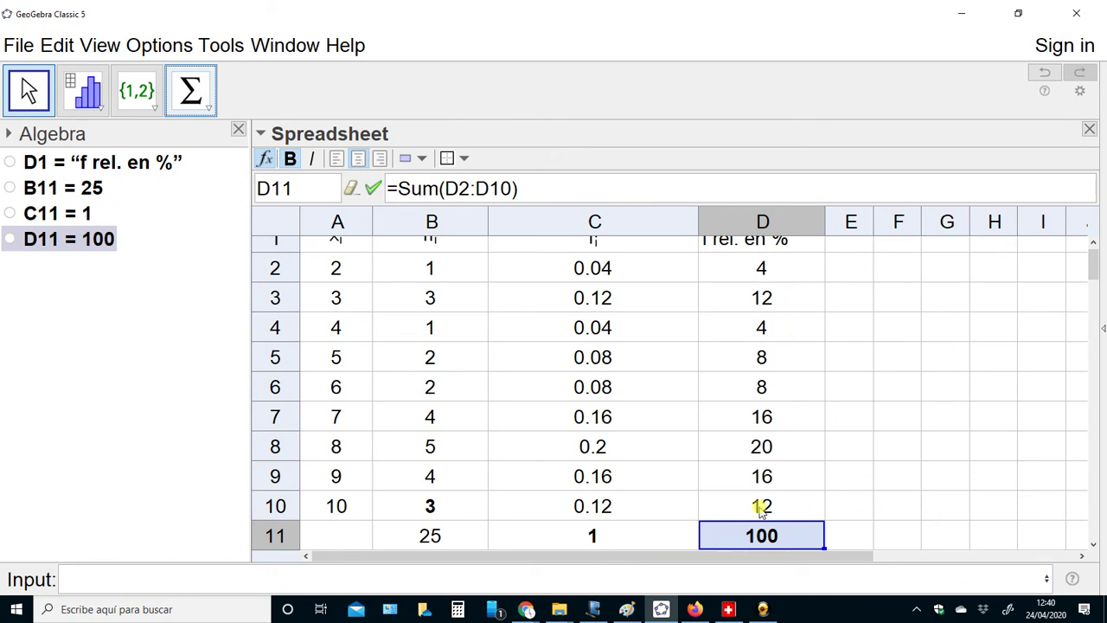
pyautogui.click(197, 93)
# Step: Make the column headings in cells A1 to D1 bold and clear the selection
pyautogui.click(1092, 242)
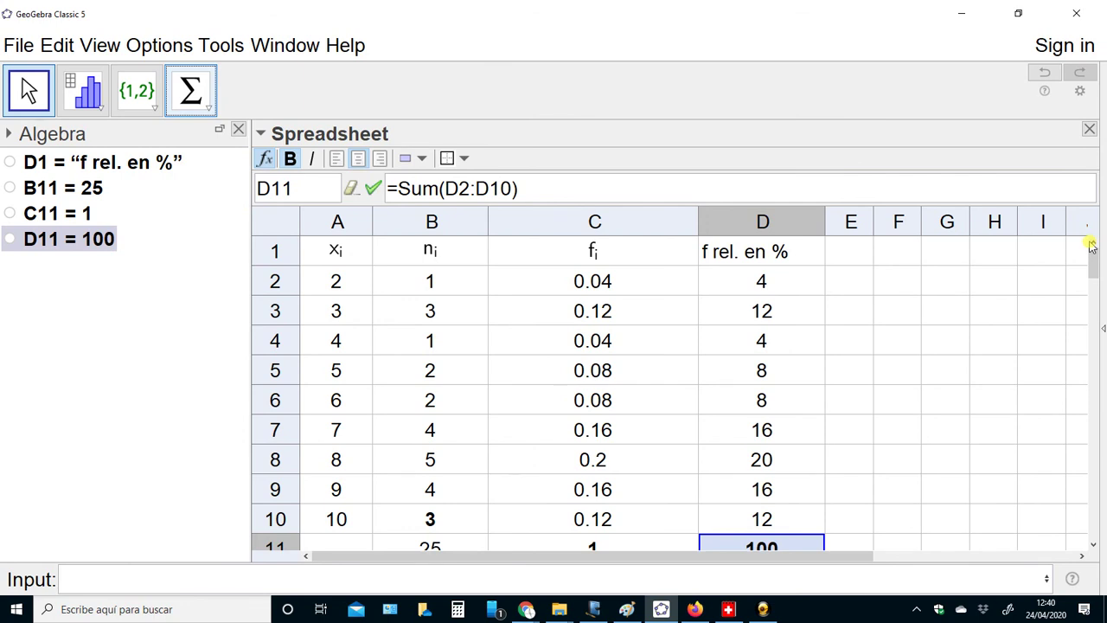
pyautogui.click(367, 252)
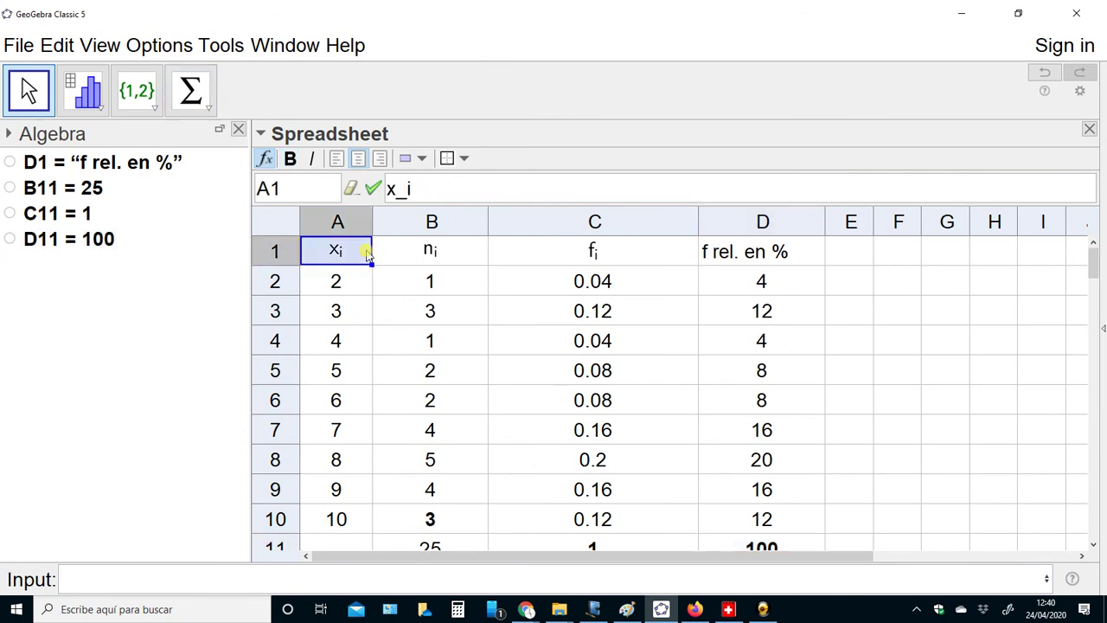
pyautogui.hotkey('shift', 'Right')
pyautogui.hotkey('shift', 'Right')
pyautogui.hotkey('shift', 'Right')
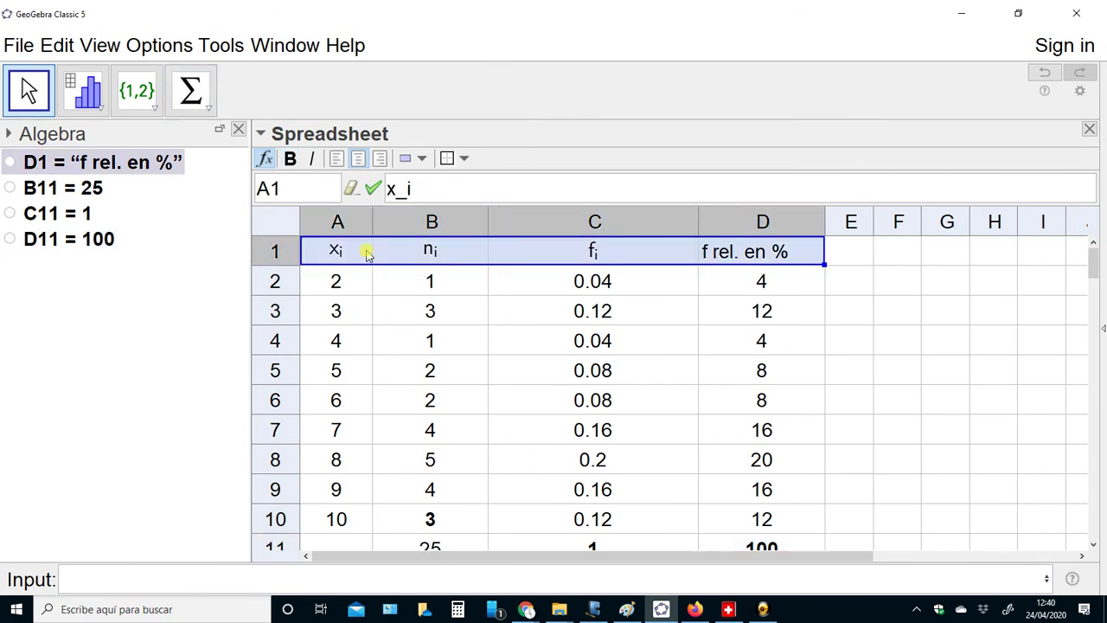
pyautogui.click(289, 160)
pyautogui.click(85, 464)
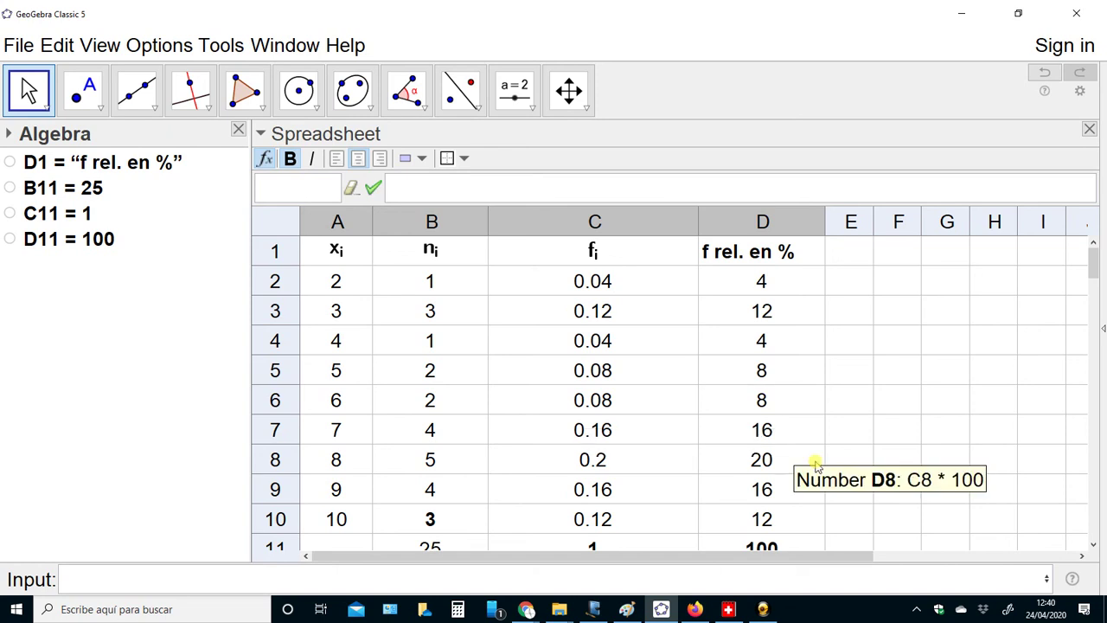
pyautogui.moveTo(1094, 264); pyautogui.dragTo(1093, 278)
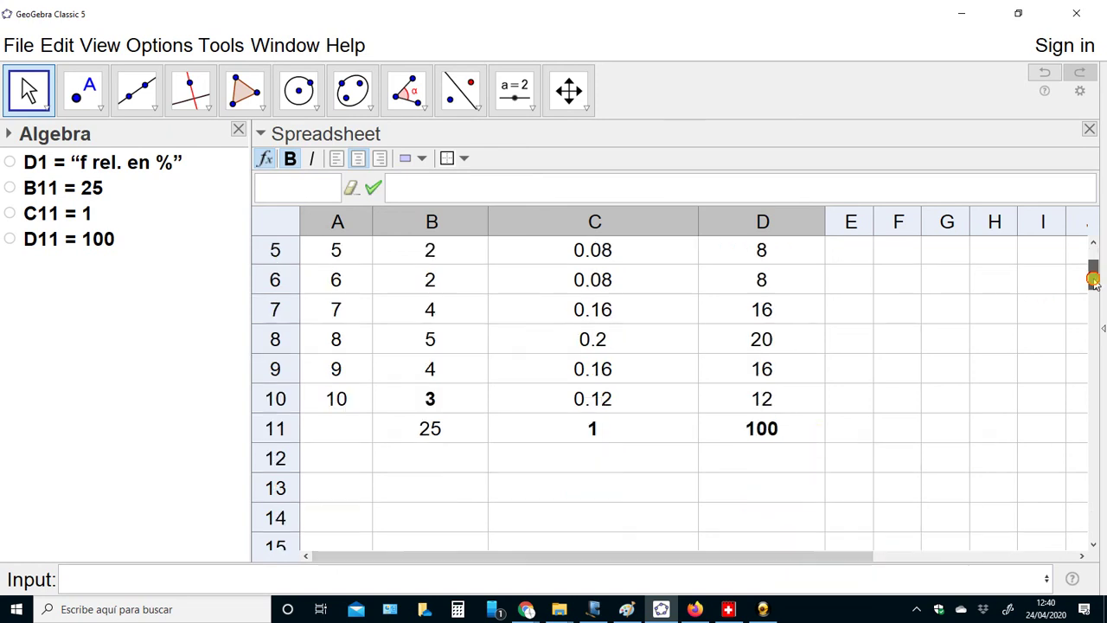